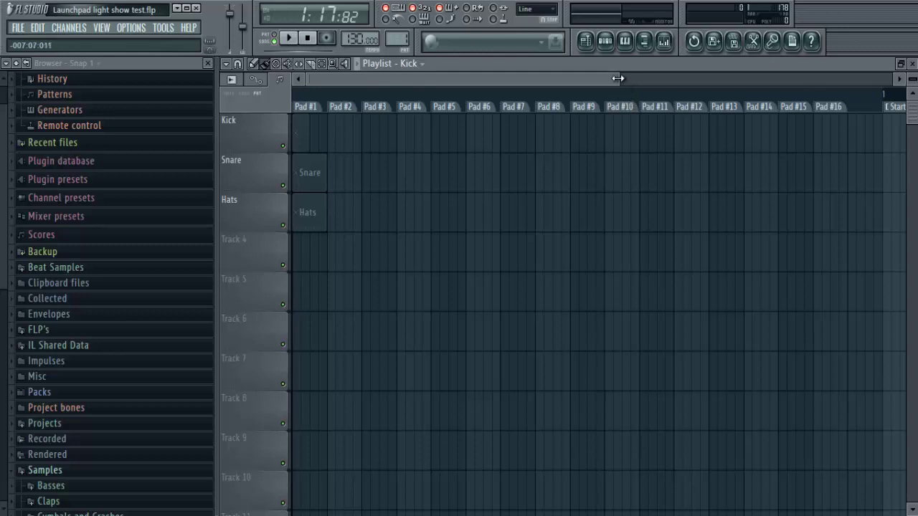
drag(617, 78, 573, 80)
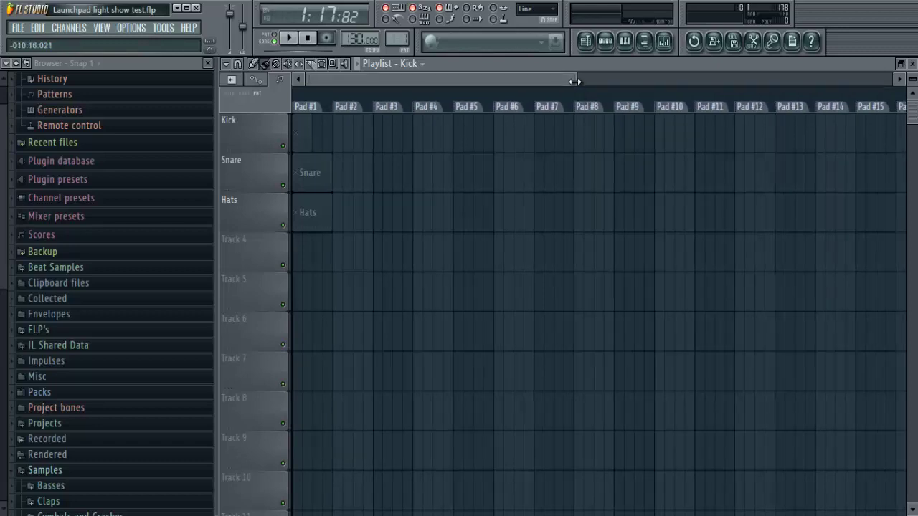
drag(577, 85, 556, 81)
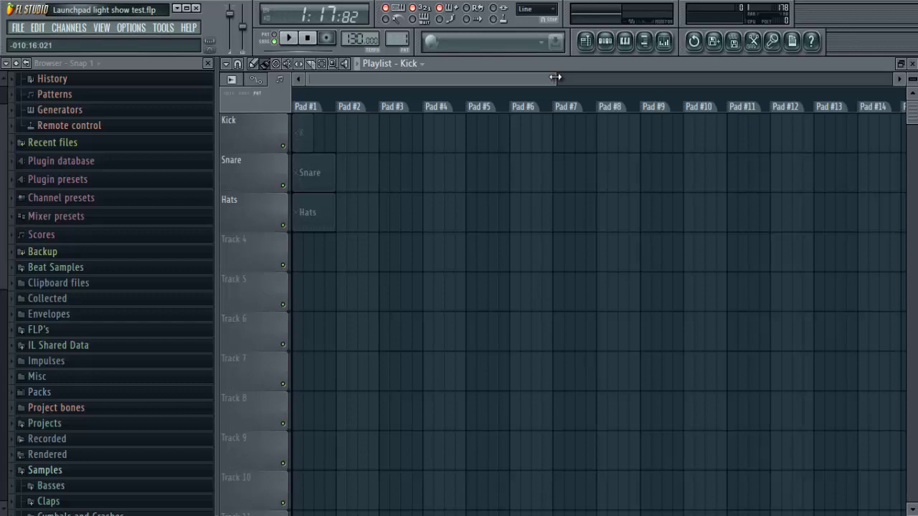
drag(554, 75, 514, 76)
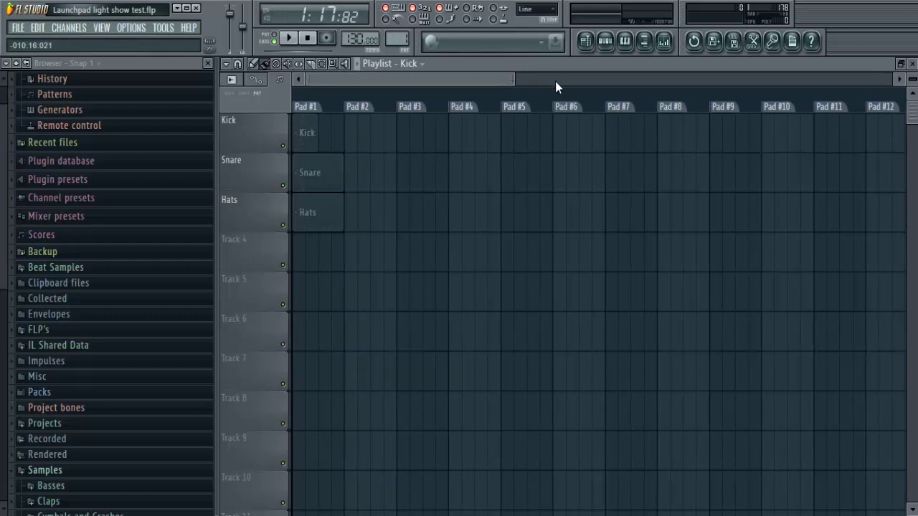
drag(511, 80, 532, 85)
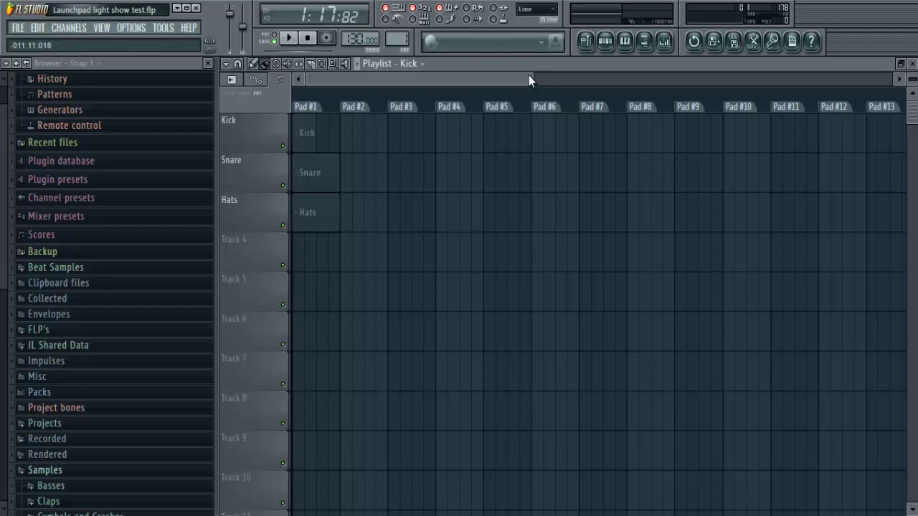
mouse_move(532, 73)
mouse_down()
mouse_move(497, 74)
mouse_move(528, 78)
mouse_up()
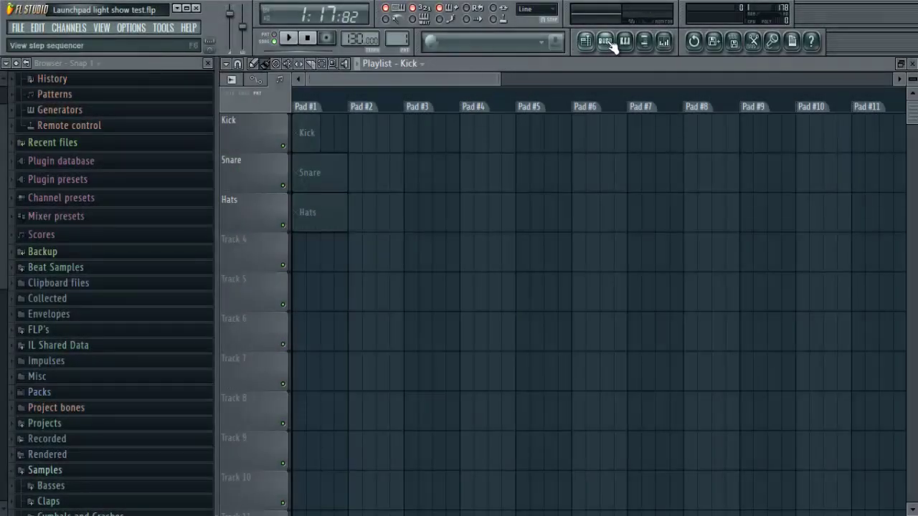
click(610, 43)
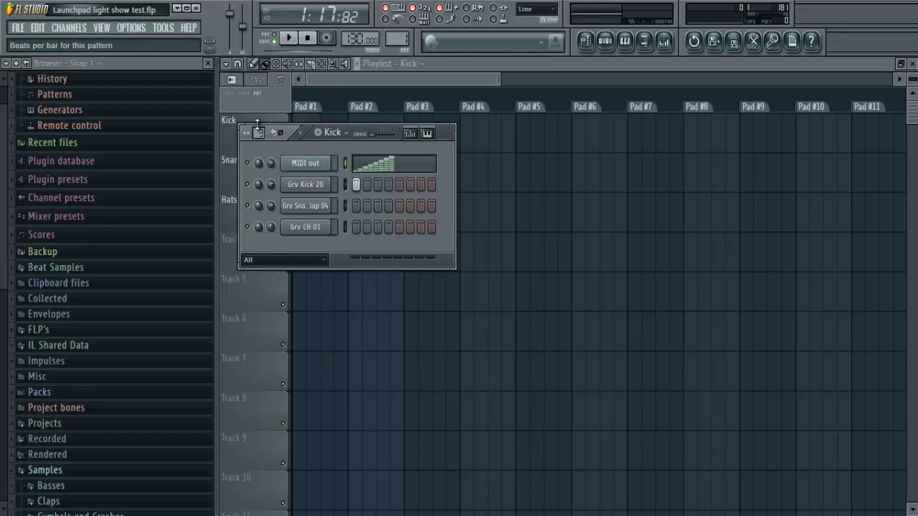
drag(257, 124, 260, 147)
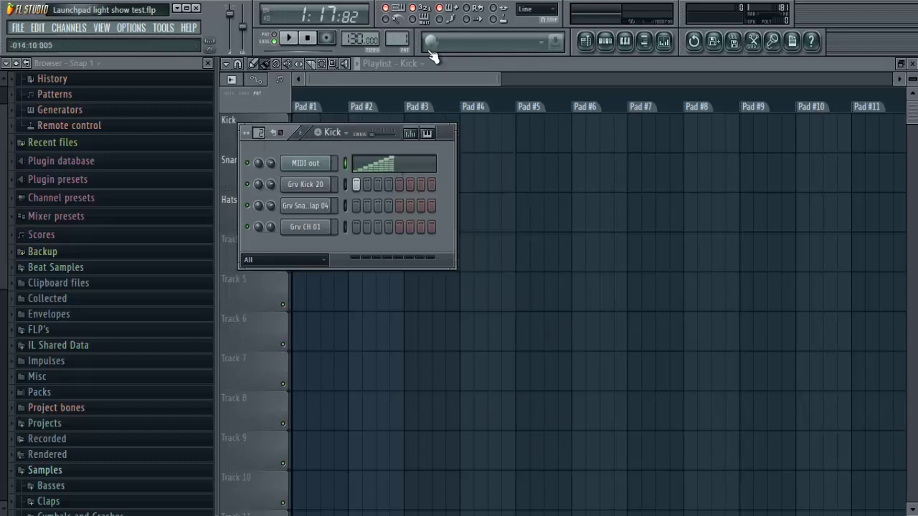
click(417, 77)
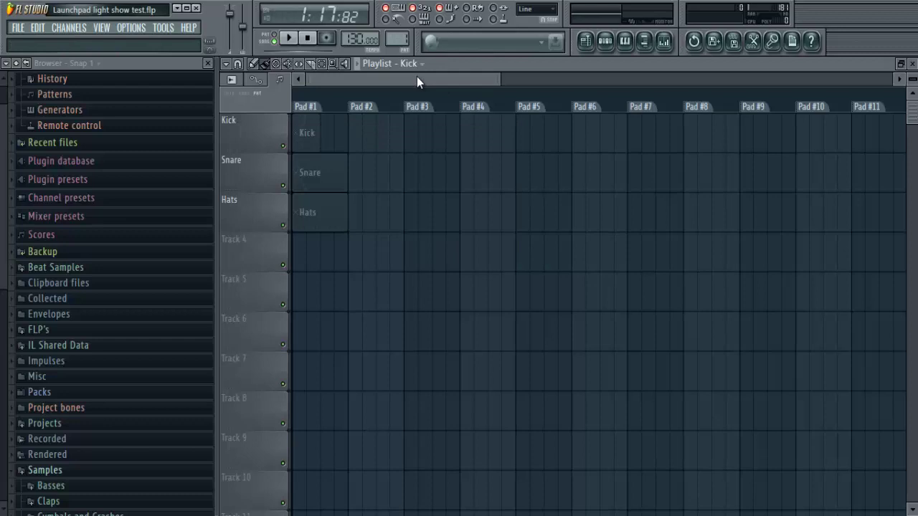
- Audition the Grv Kick 20, Grv Snareclap 04 and Grv CH 01 channels and examine their sample waveforms in the channel settings
click(604, 41)
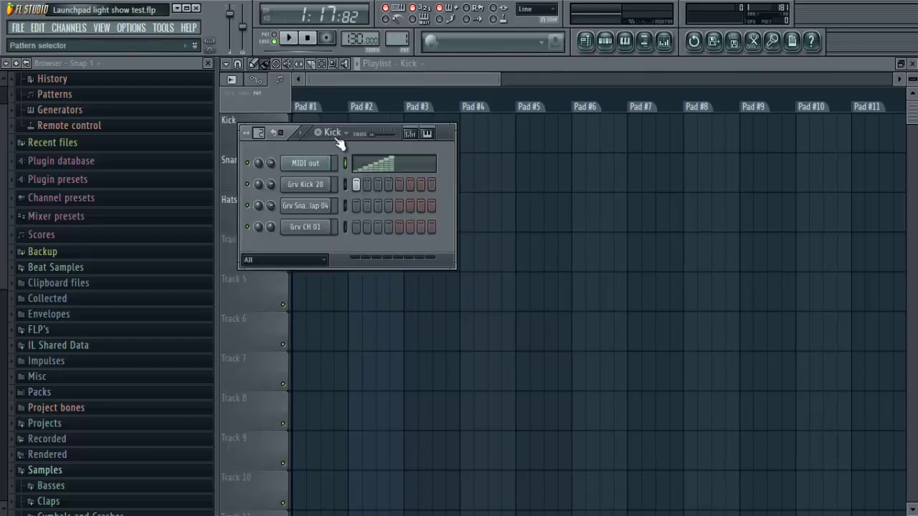
click(310, 188)
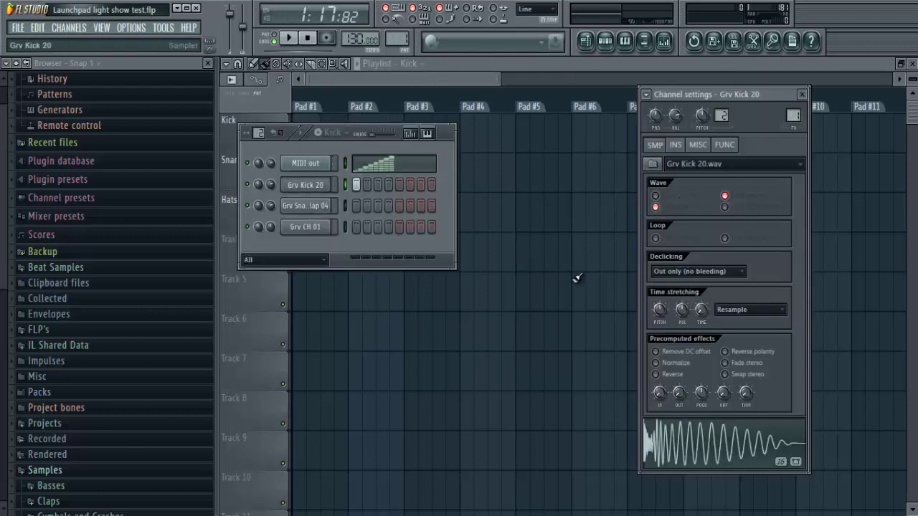
click(310, 206)
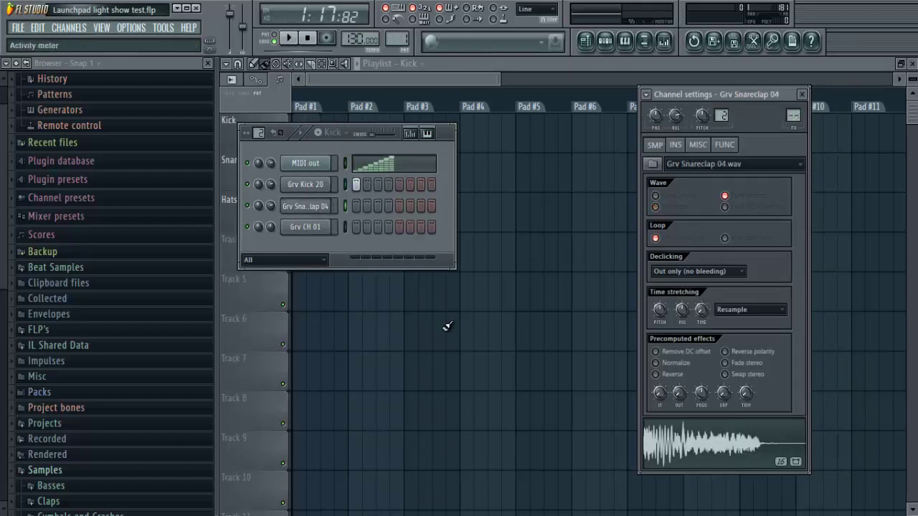
click(683, 452)
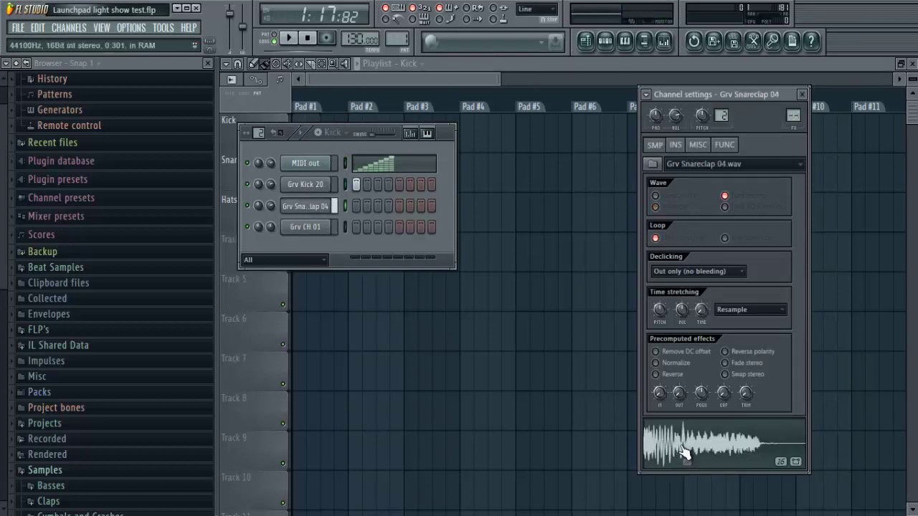
click(683, 452)
click(316, 230)
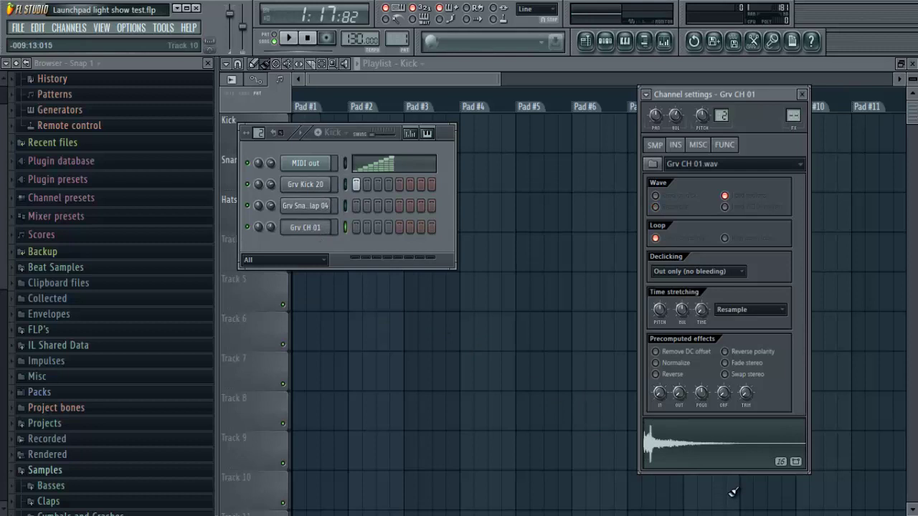
click(673, 442)
click(293, 206)
click(663, 441)
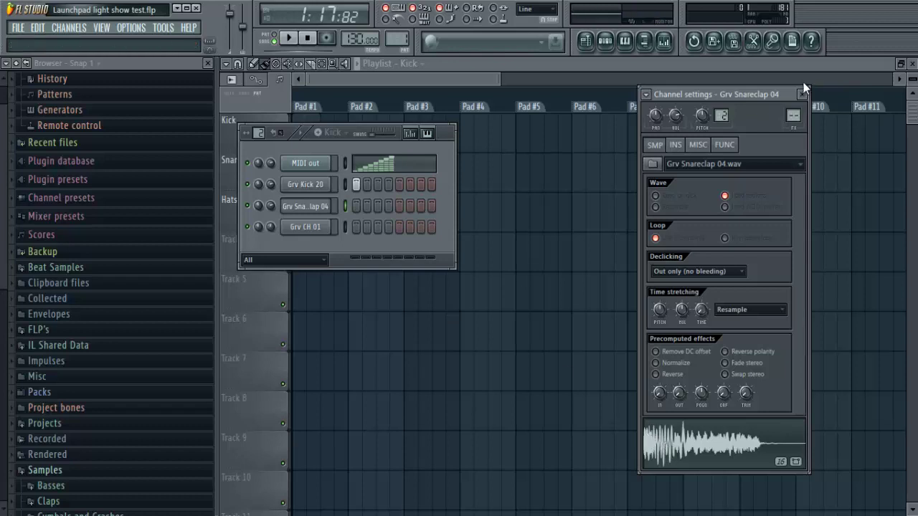
click(802, 94)
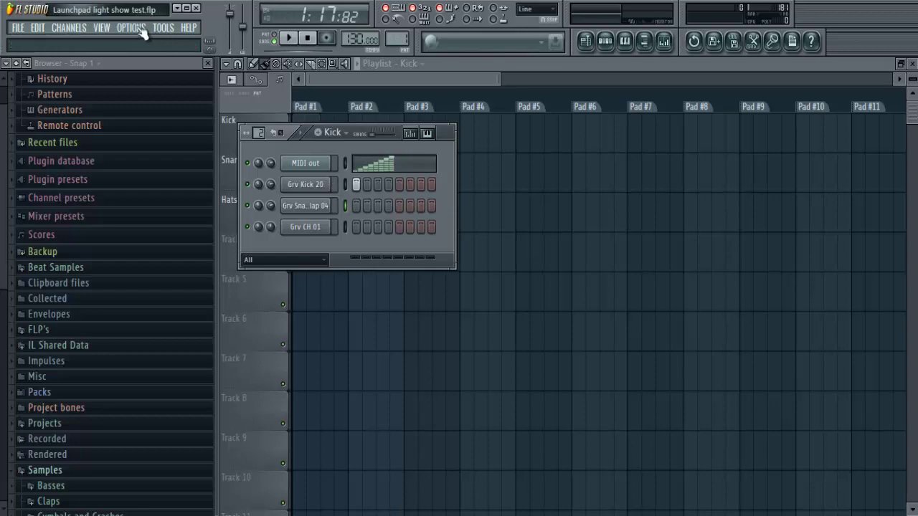
- Add a Nexus channel and load the PN Delayed Piano preset from the Piano category
click(57, 27)
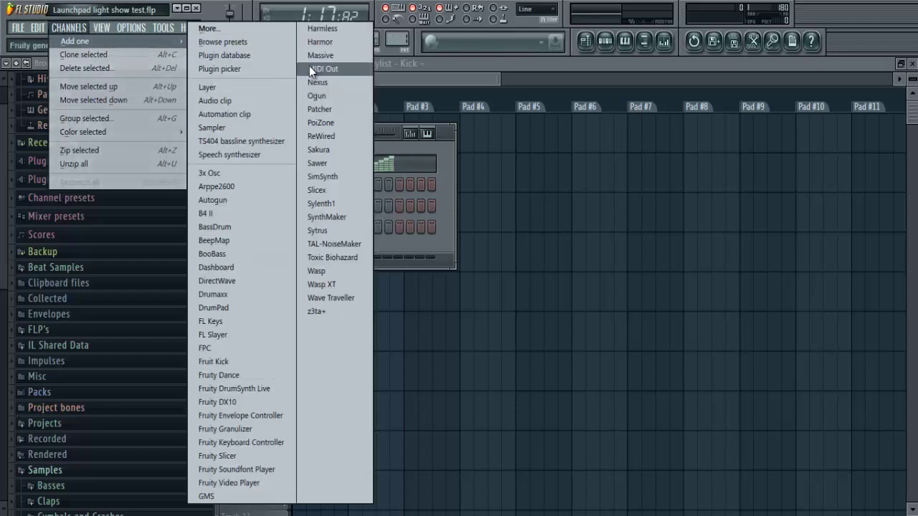
click(319, 84)
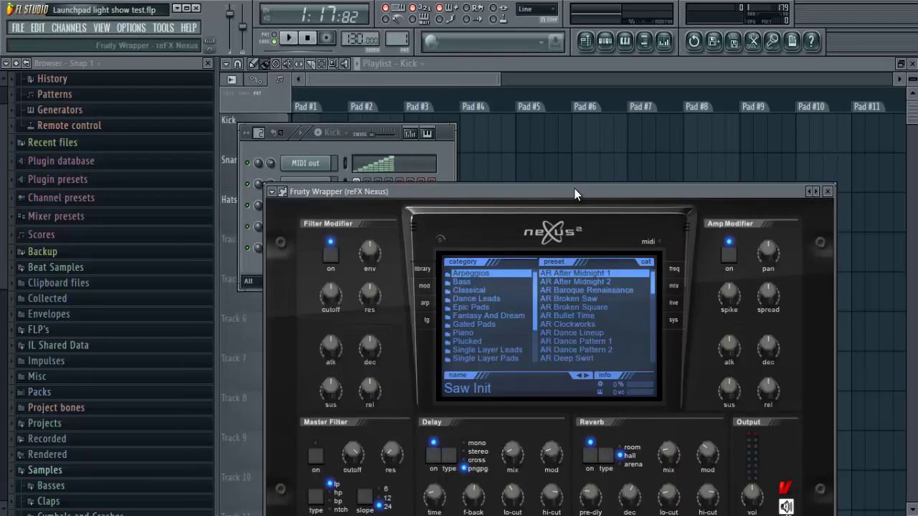
drag(575, 189, 574, 146)
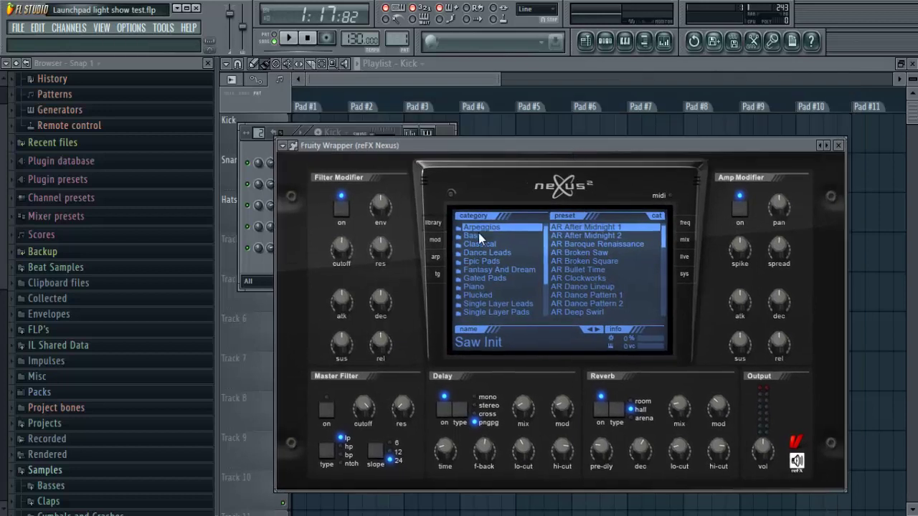
click(474, 286)
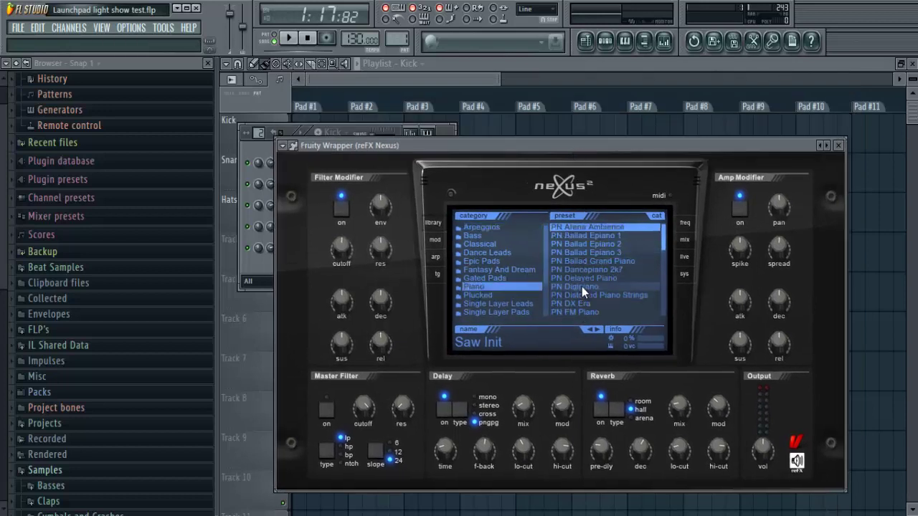
click(581, 278)
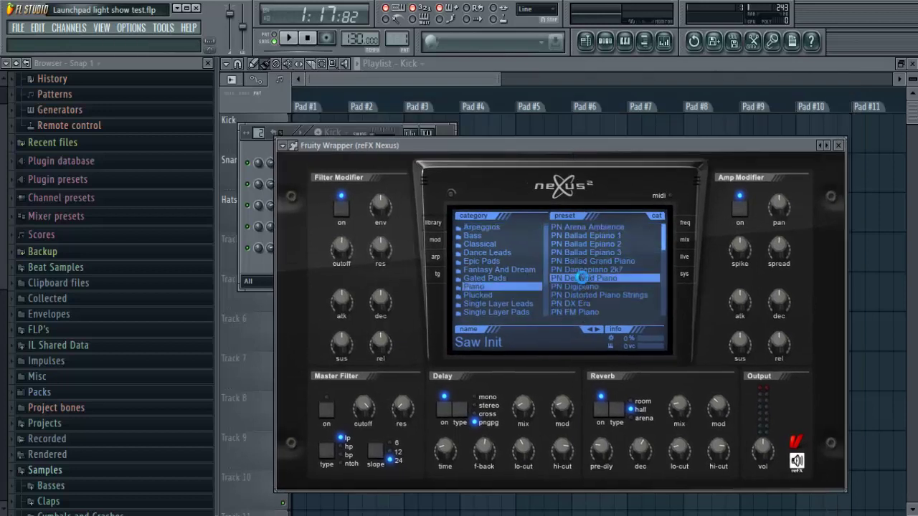
click(838, 145)
- In pattern 4 of the Nexus piano roll, place C5, A5 and D6 at the start and lengthen all three notes to two bars
click(624, 41)
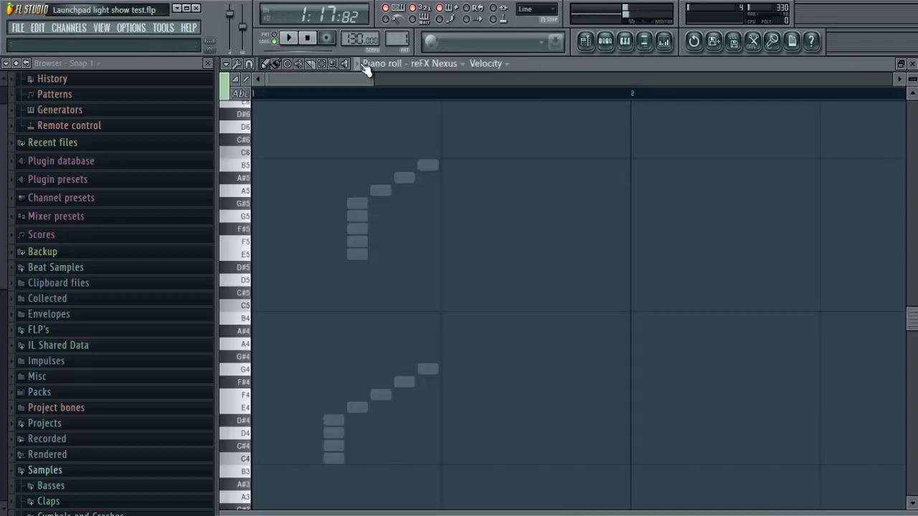
drag(366, 79, 343, 41)
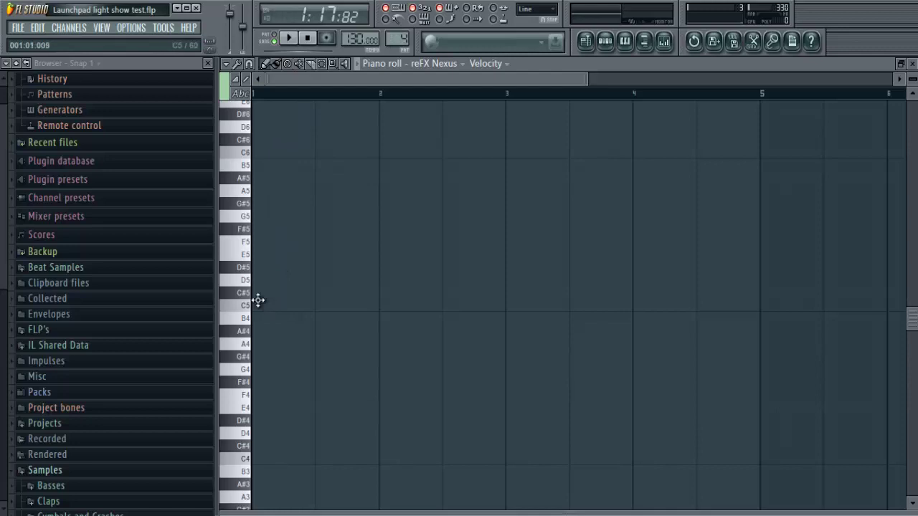
click(259, 306)
click(255, 190)
click(258, 127)
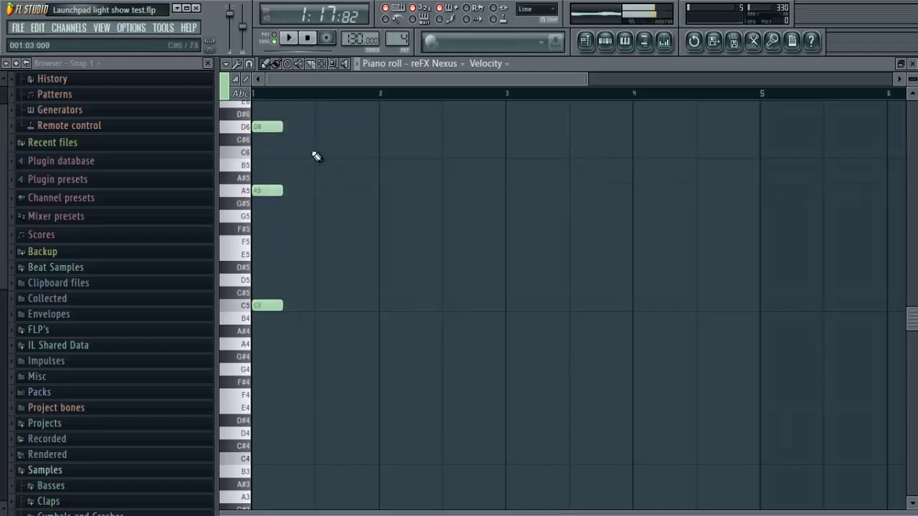
drag(320, 374, 273, 143)
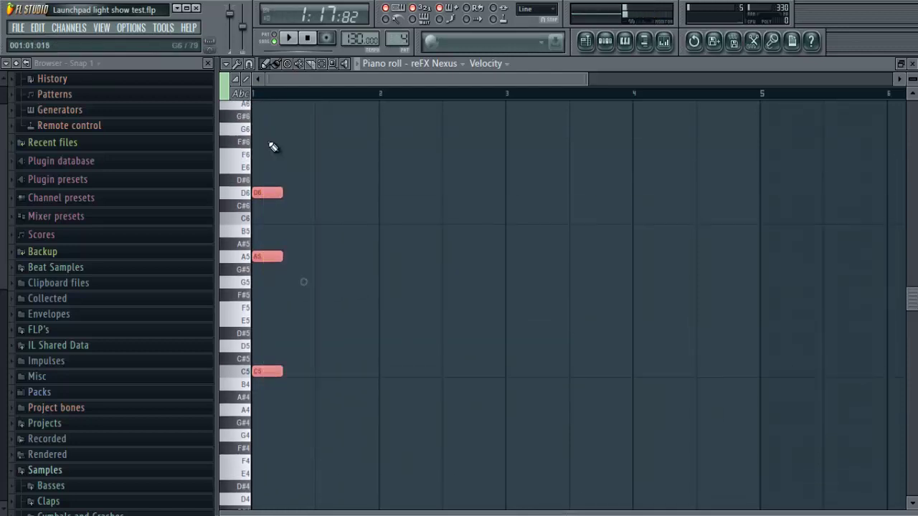
drag(284, 193, 499, 207)
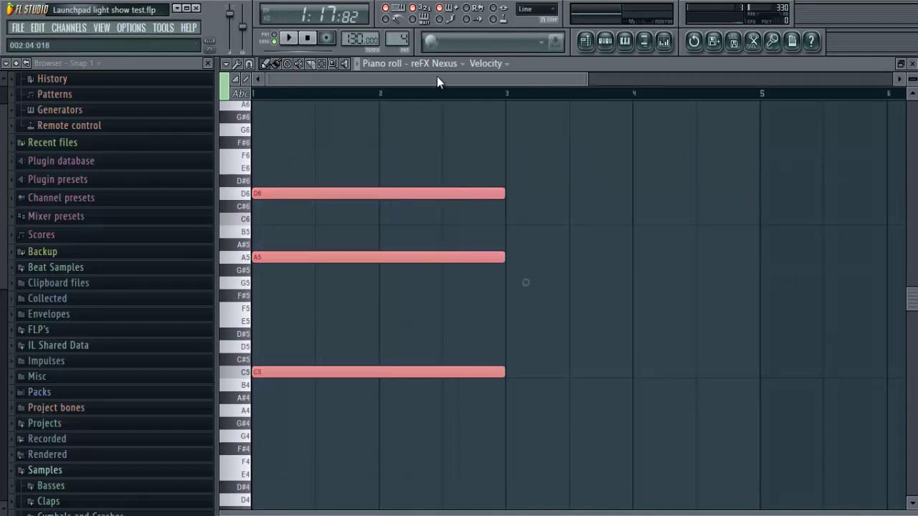
- Play back the chord and lower its middle note from A5 to G5
click(287, 37)
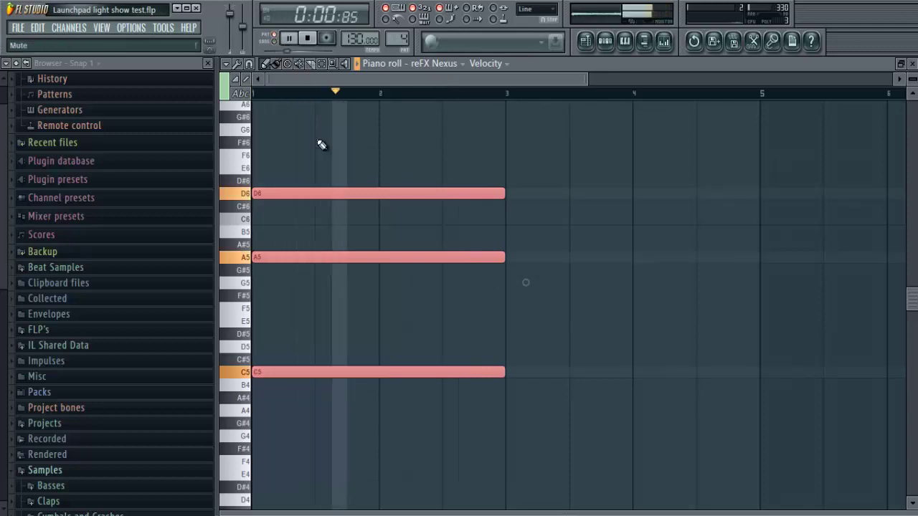
key(ctrl+d)
key(space)
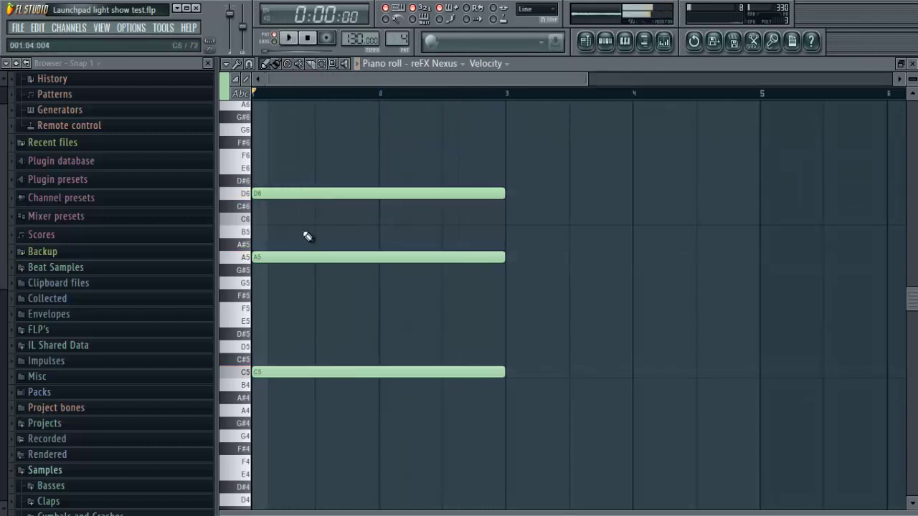
drag(302, 256, 305, 278)
key(space)
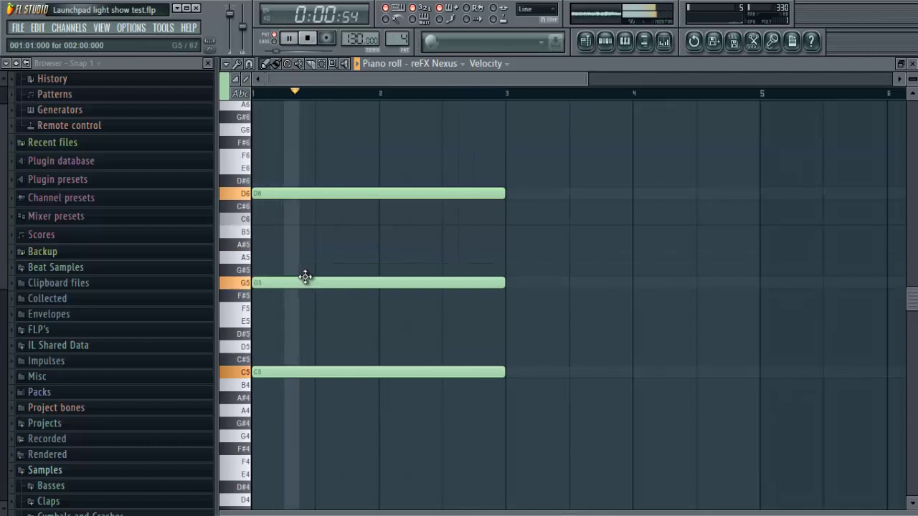
- Transpose the whole chord down one octave to C4, G4 and D5, and stop playback
key(ctrl+a)
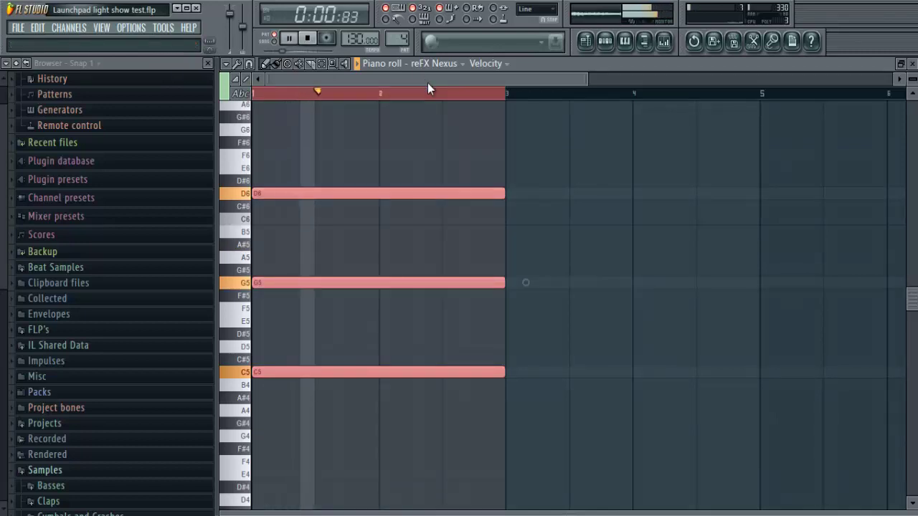
key(ctrl+Down)
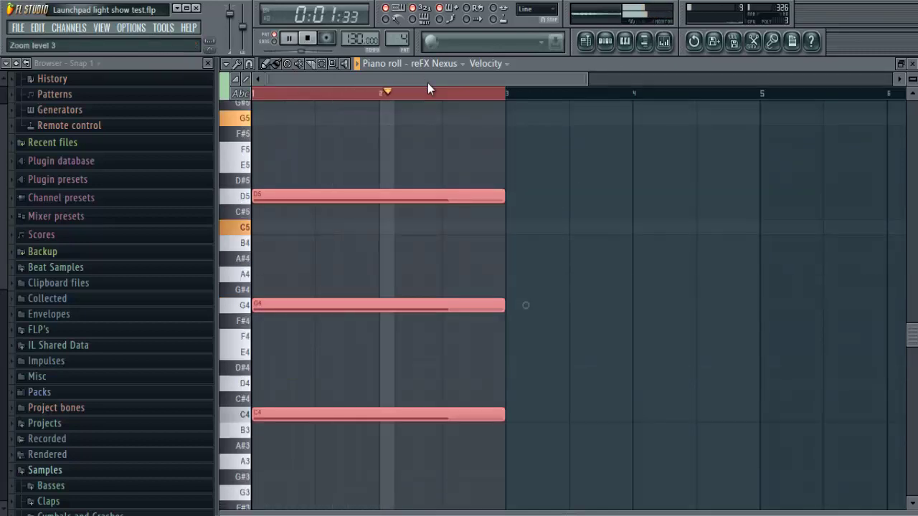
click(283, 38)
key(ctrl+d)
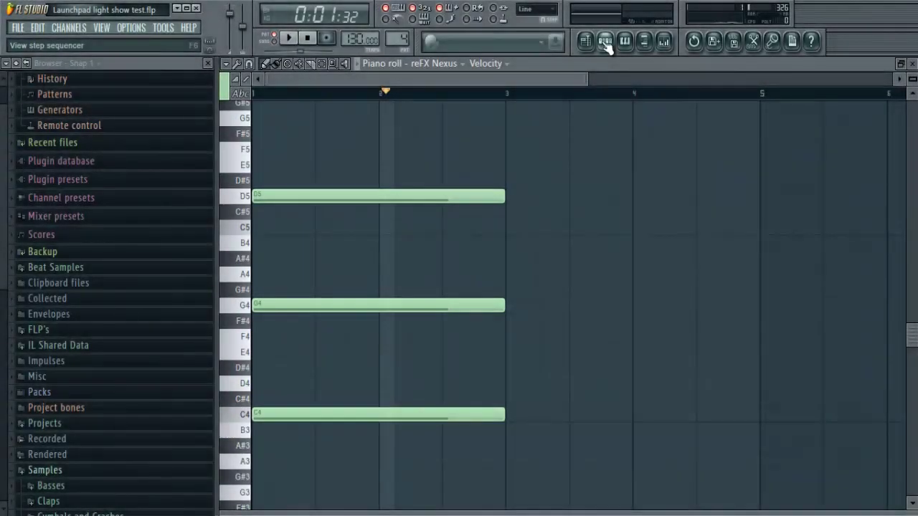
- Switch back to the Kick pattern and show the step sequencer over the playlist
click(605, 42)
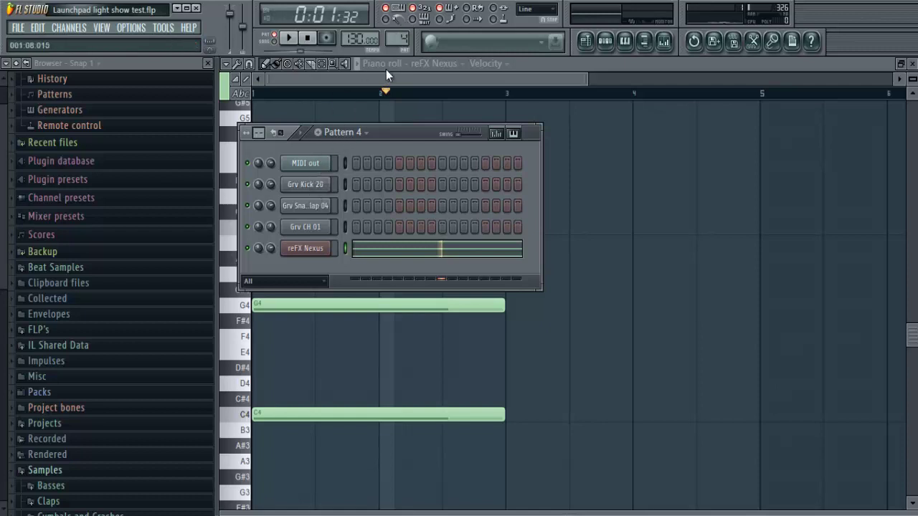
scroll(397, 38, down, 3)
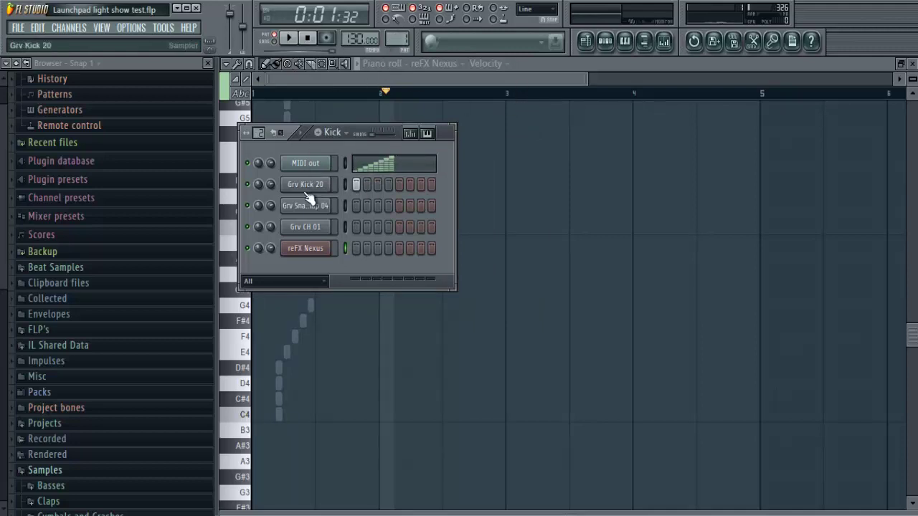
click(585, 41)
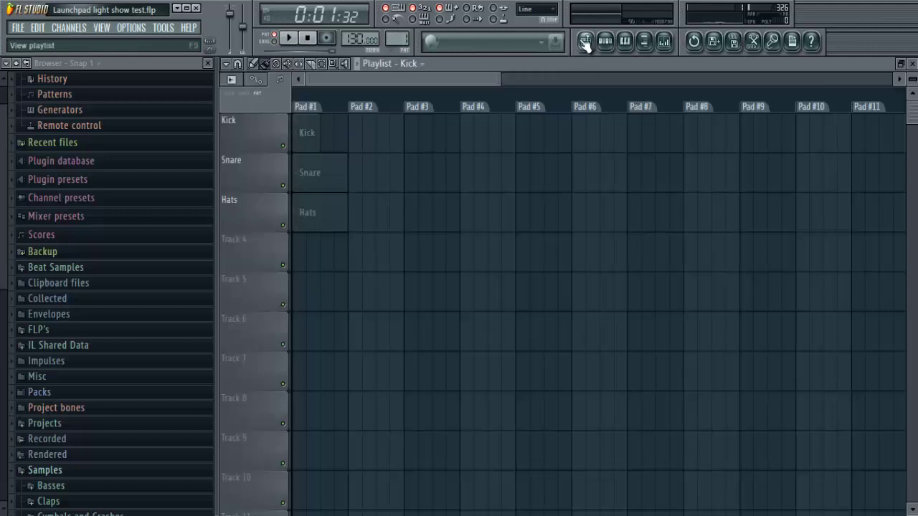
click(605, 40)
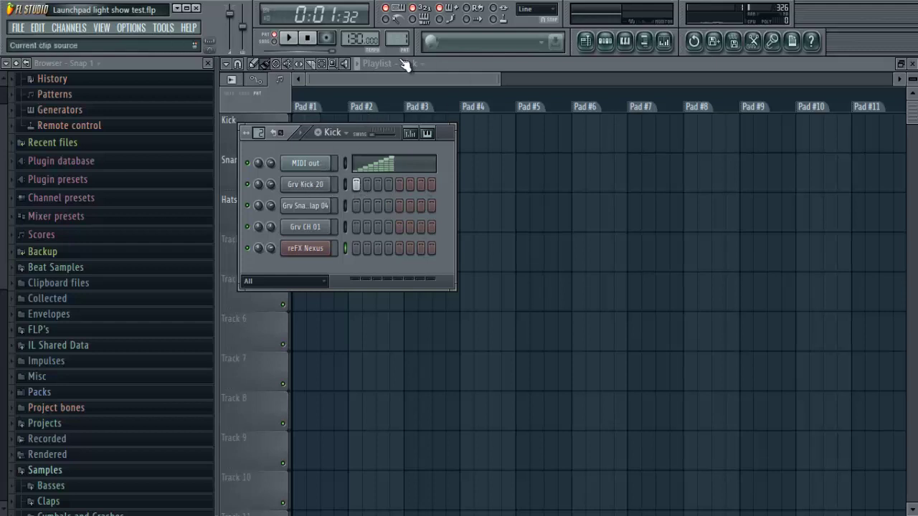
- Look at pattern 4 in the step sequencer and return to the Kick pattern
drag(397, 39, 396, 21)
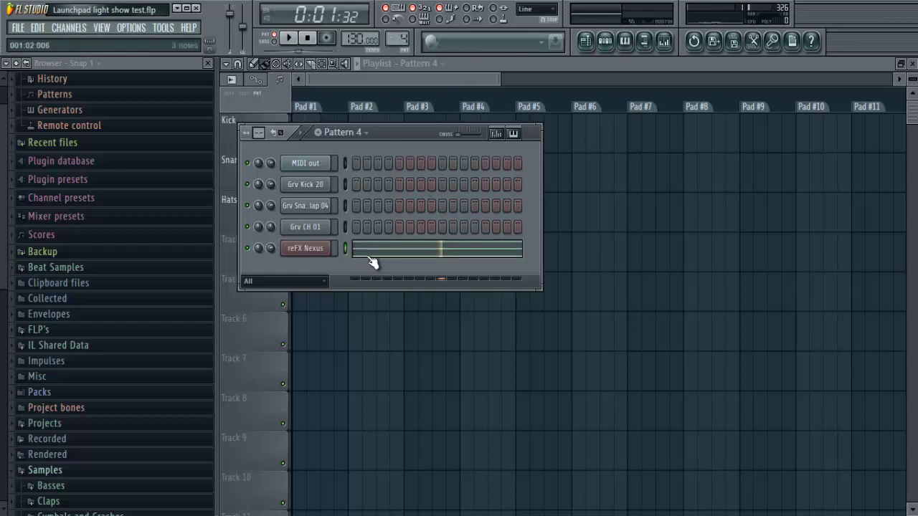
scroll(400, 53, down, 1)
scroll(400, 43, down, 2)
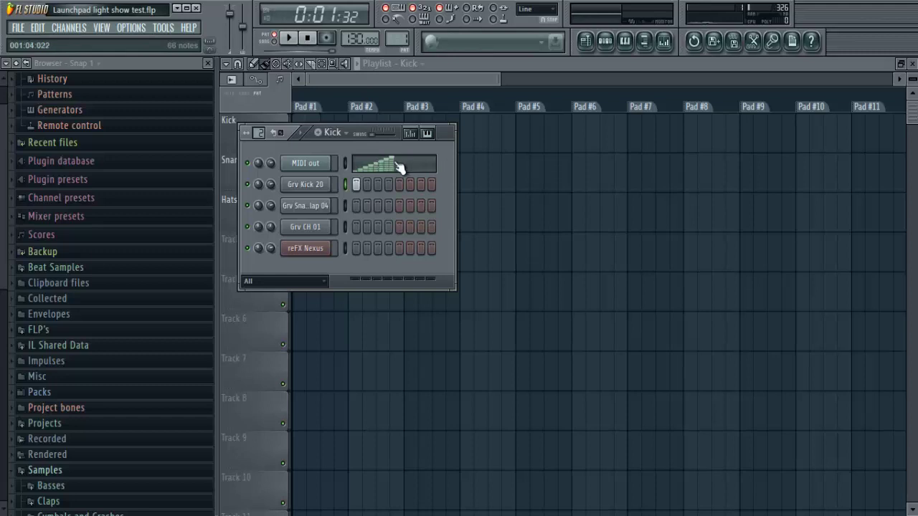
- Open the MIDI out channel's settings, check its output port number, and close them again
click(314, 167)
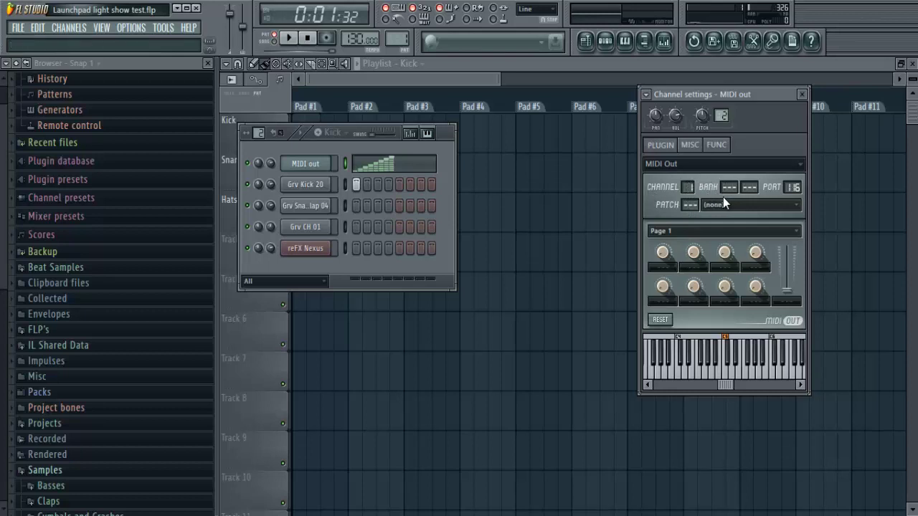
scroll(792, 186, down, 1)
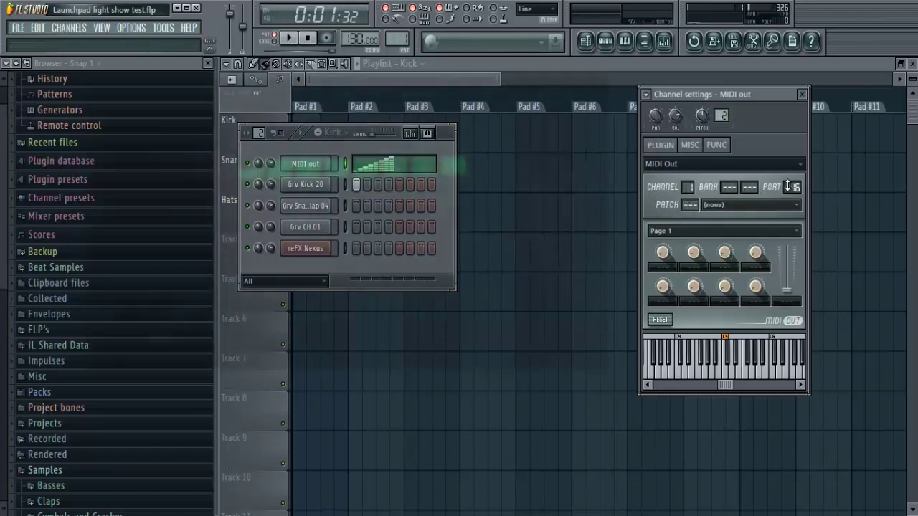
scroll(791, 186, up, 1)
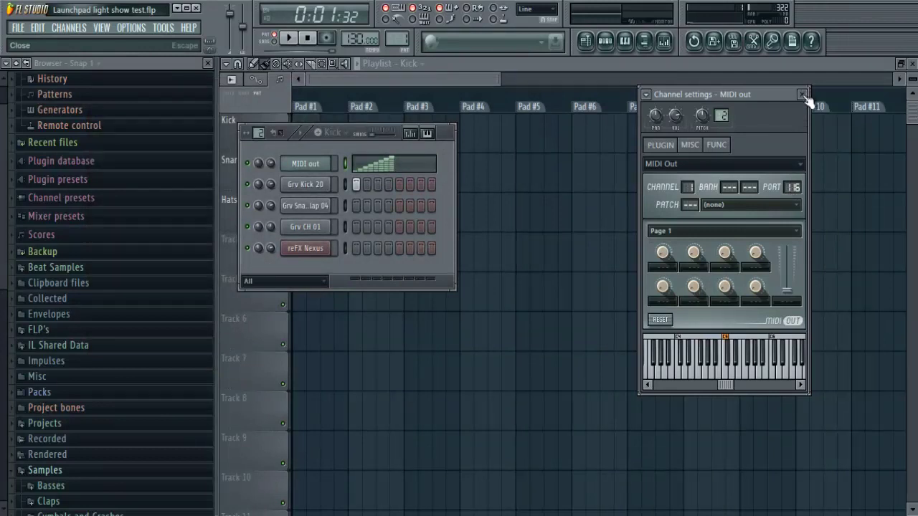
click(803, 94)
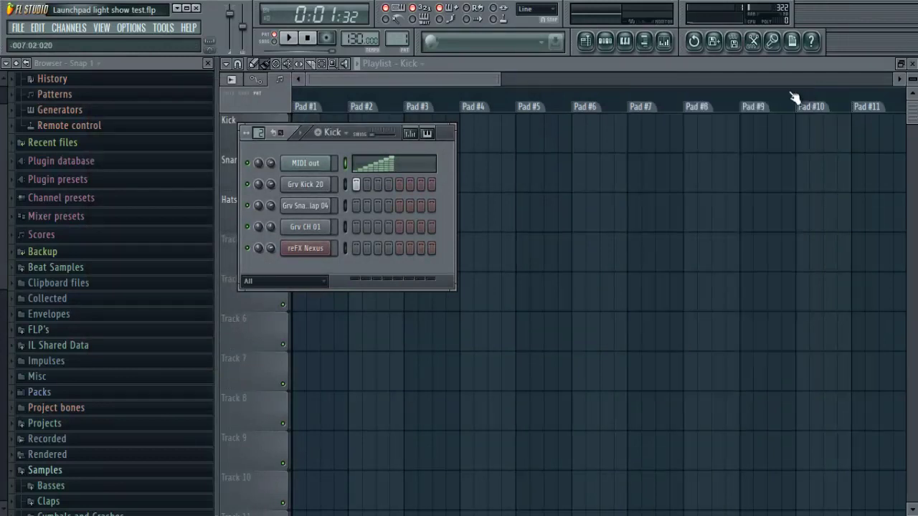
- Rescan the MIDI devices in the MIDI settings, then close the settings and return to the playlist
click(127, 27)
click(138, 57)
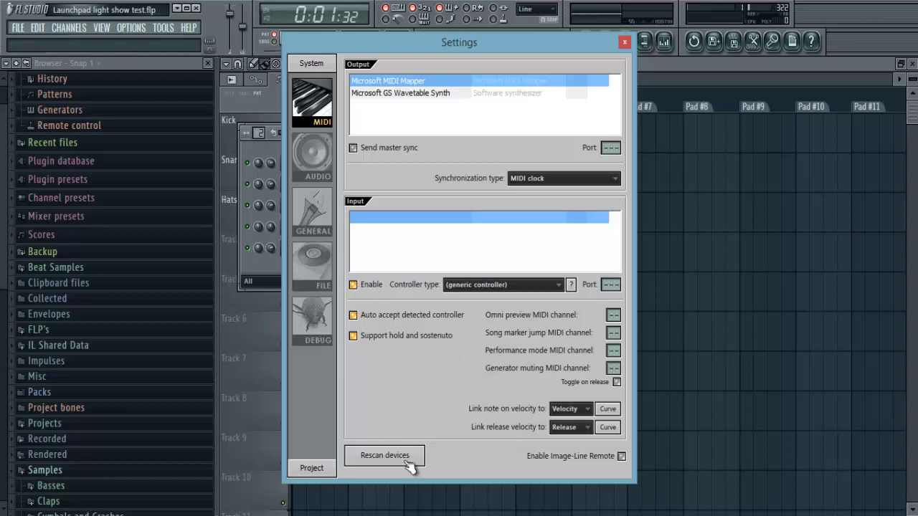
click(378, 455)
click(624, 42)
click(473, 86)
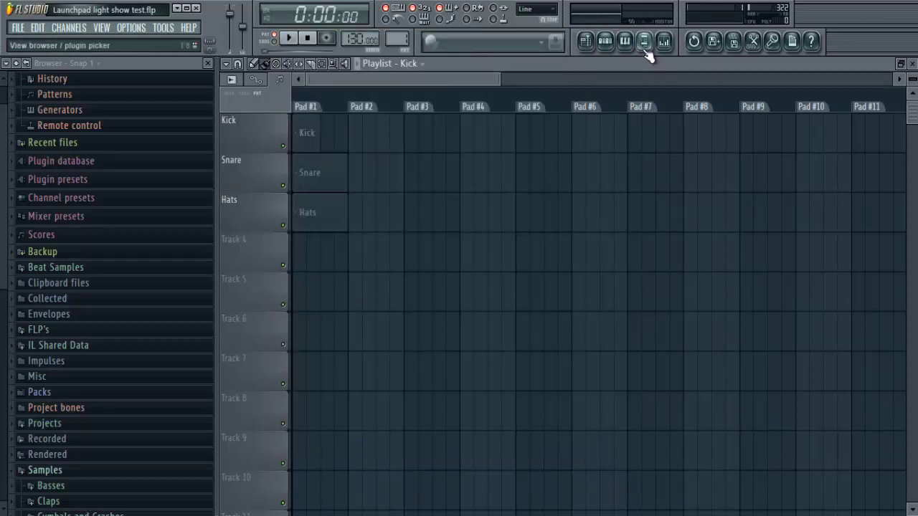
- Show the step sequencer again and recheck the output port in the MIDI out channel's settings
click(624, 42)
click(320, 165)
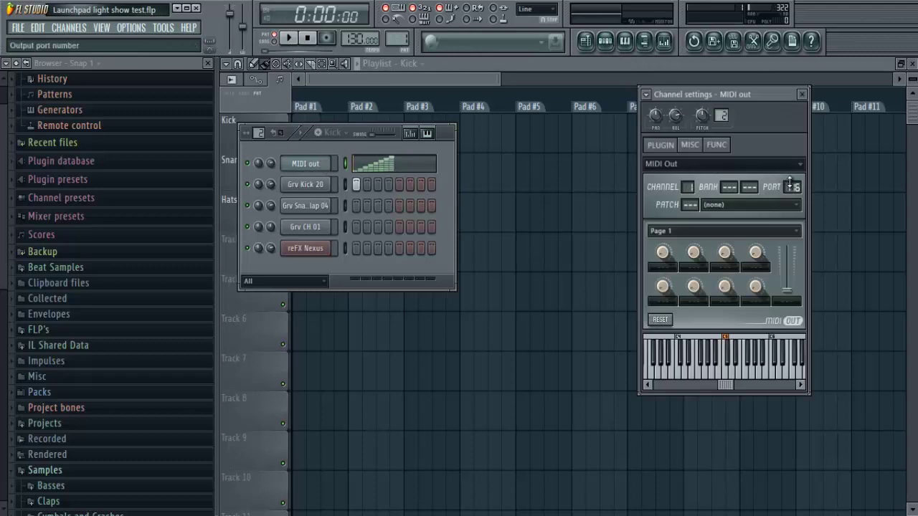
click(802, 95)
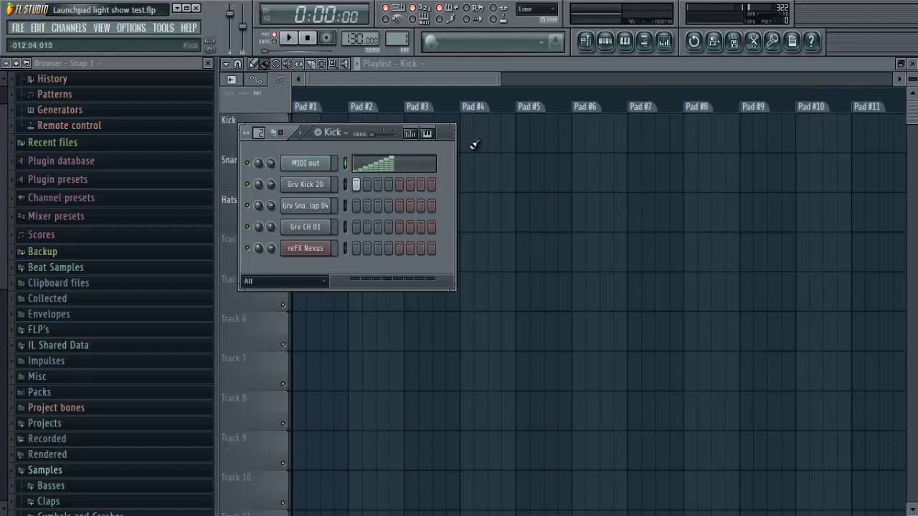
- Open the Kick pattern's MIDI out notes in the piano roll, enlarged enough to read the lowest note rows
click(410, 167)
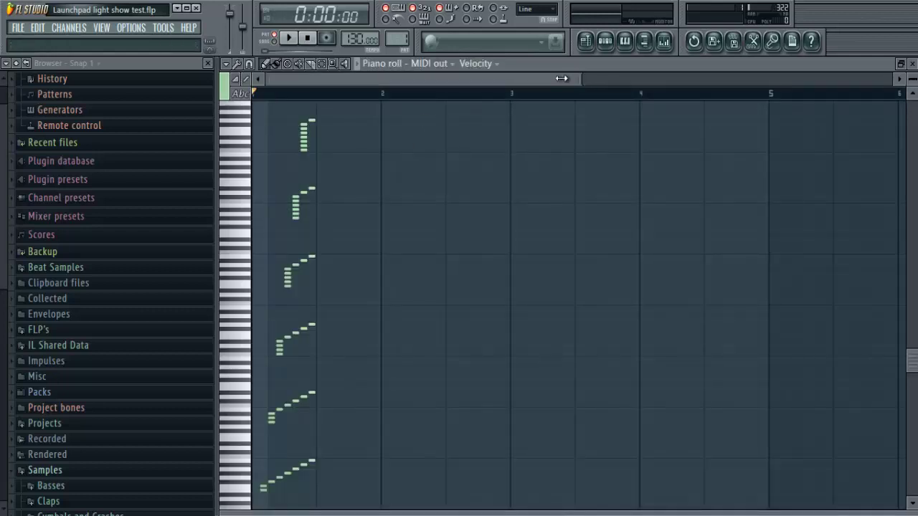
drag(561, 79, 427, 79)
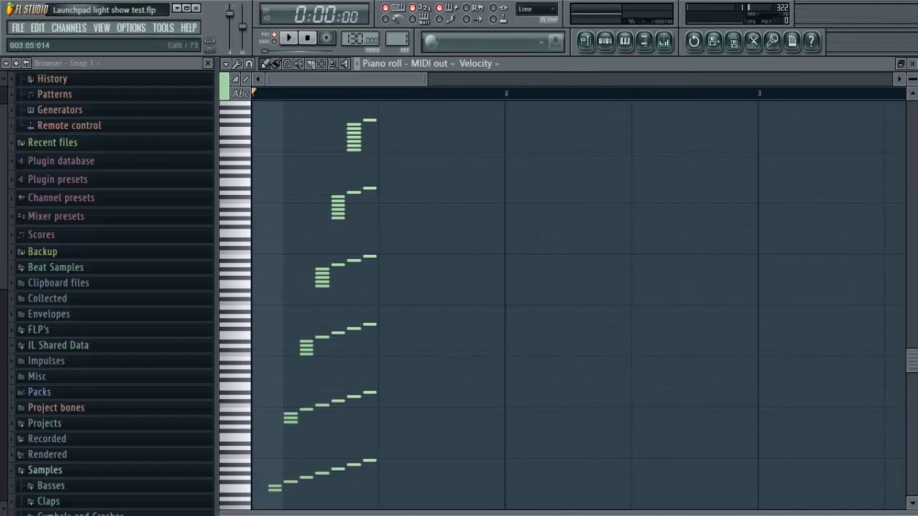
drag(914, 380, 913, 488)
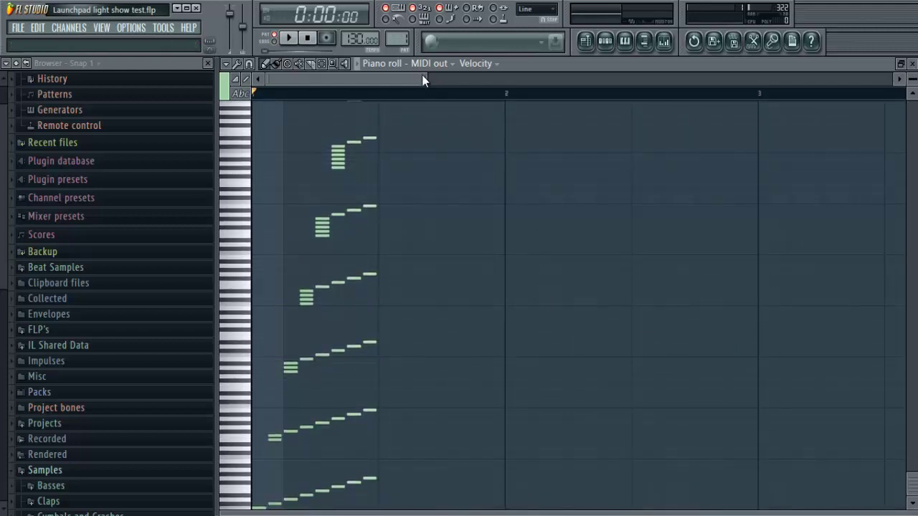
drag(425, 76, 443, 76)
mouse_move(914, 486)
mouse_down()
mouse_move(912, 167)
mouse_move(912, 500)
mouse_up()
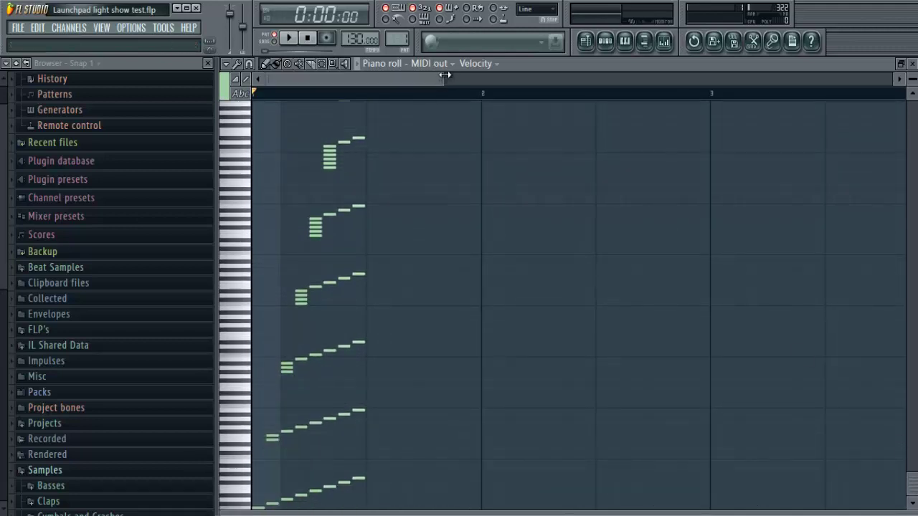
drag(439, 79, 360, 79)
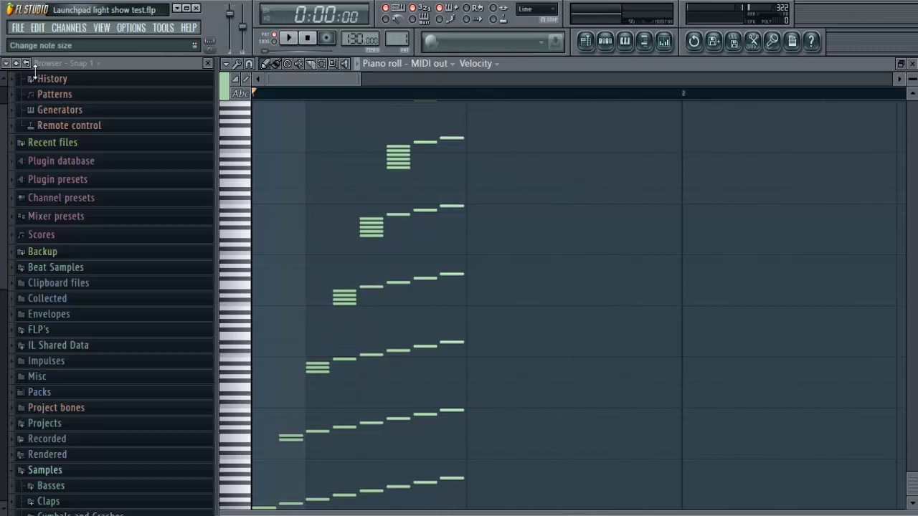
drag(907, 83, 908, 119)
drag(913, 375, 912, 479)
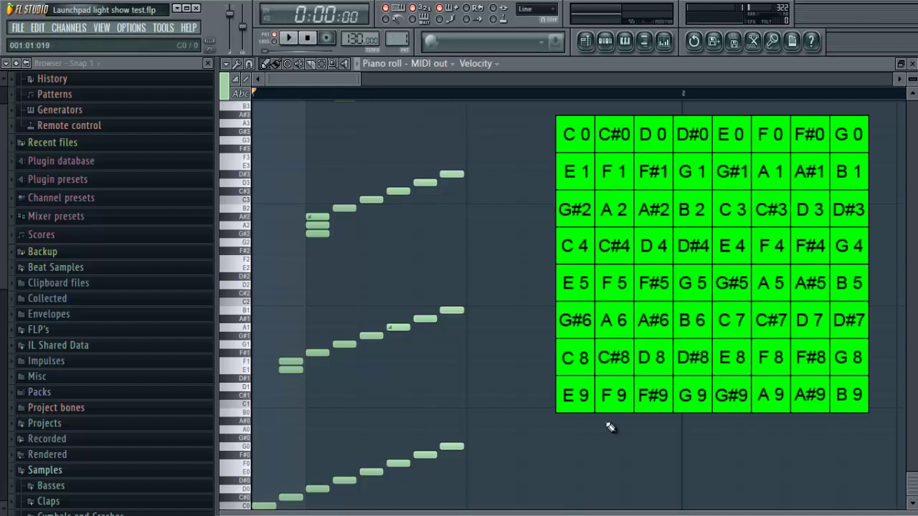
- Examine how the Kick pattern's MIDI out notes spread diagonally from C0 through the stacked notes in the higher octaves
scroll(896, 439, up, 20)
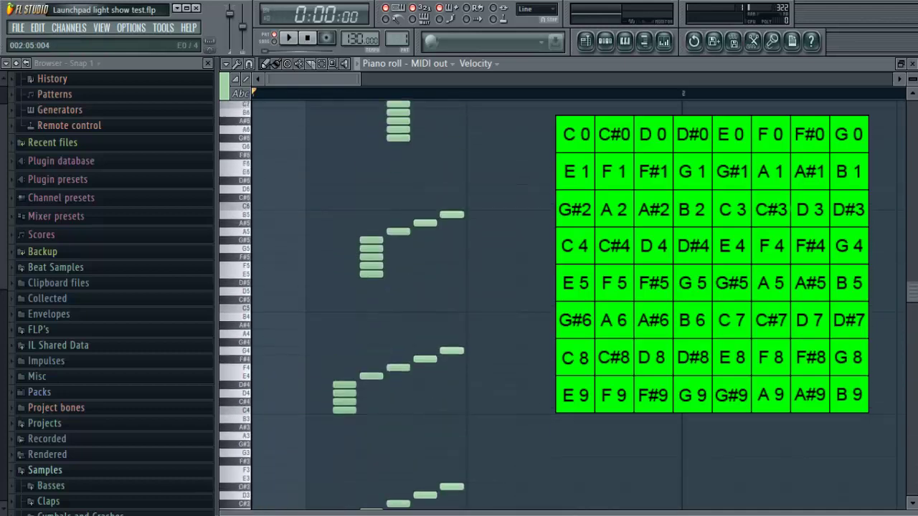
scroll(896, 439, down, 20)
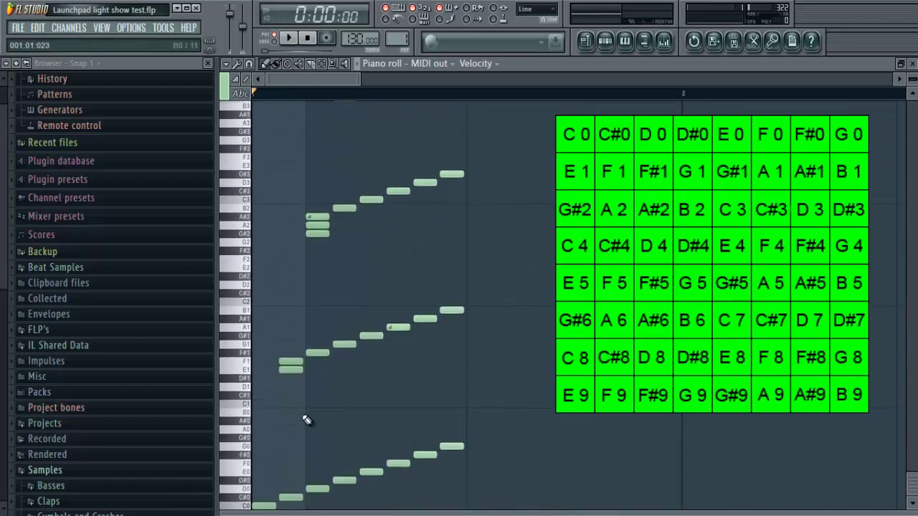
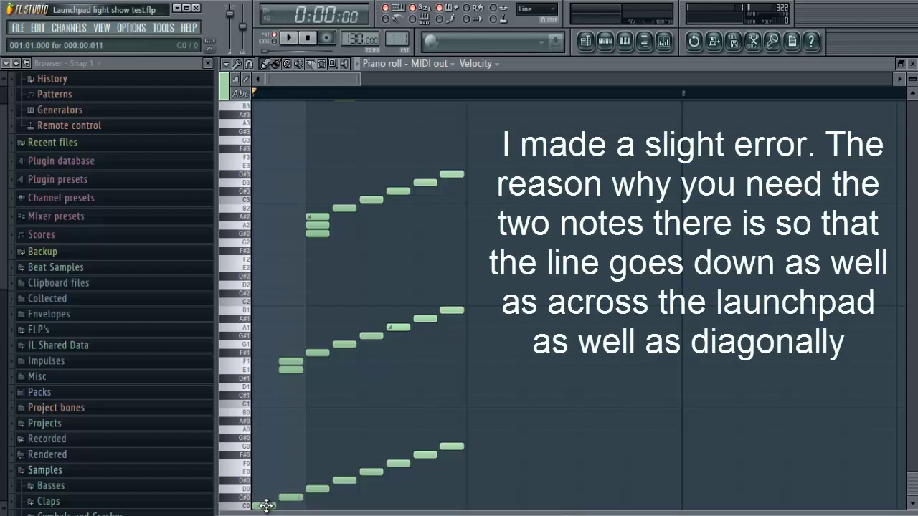
drag(267, 505, 279, 506)
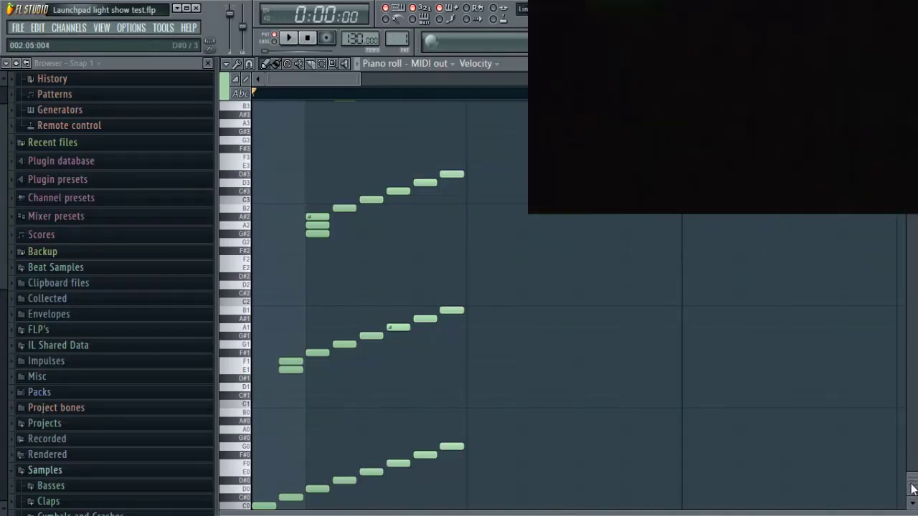
scroll(914, 467, up, 1)
scroll(912, 459, up, 3)
scroll(911, 450, down, 4)
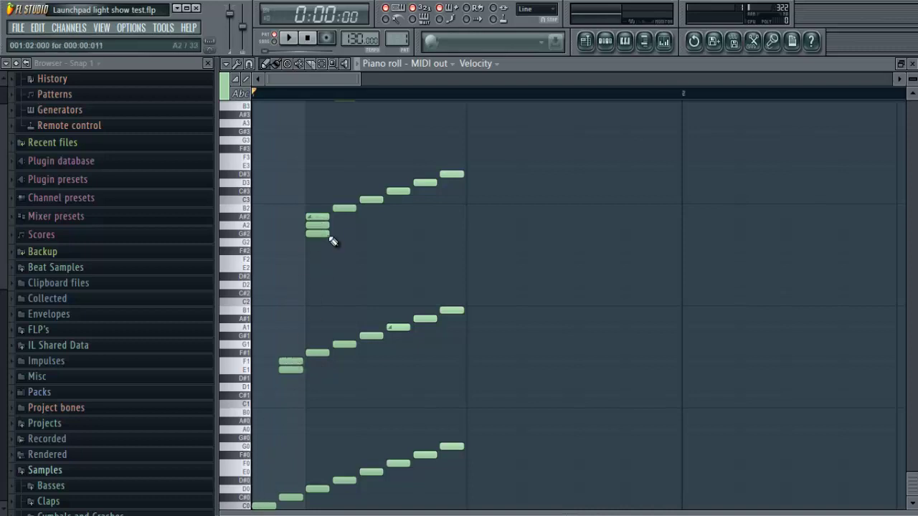
drag(910, 487, 911, 387)
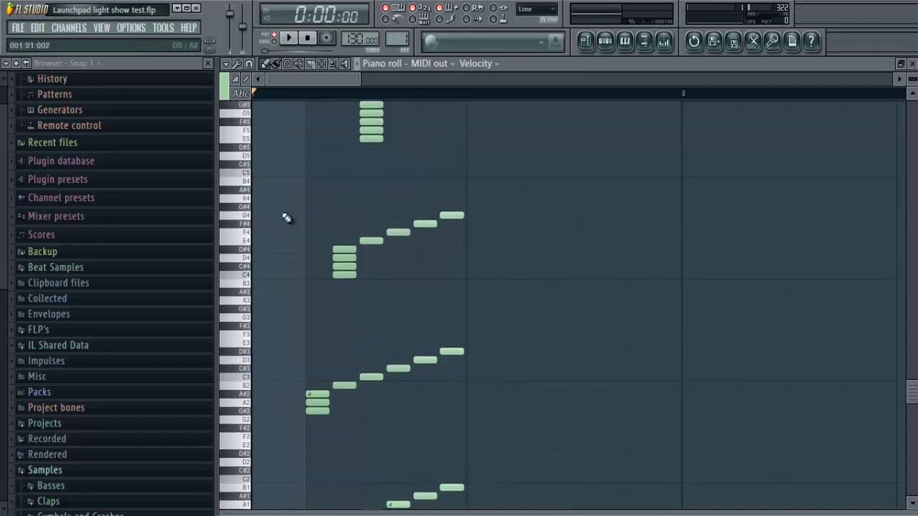
drag(908, 389, 909, 488)
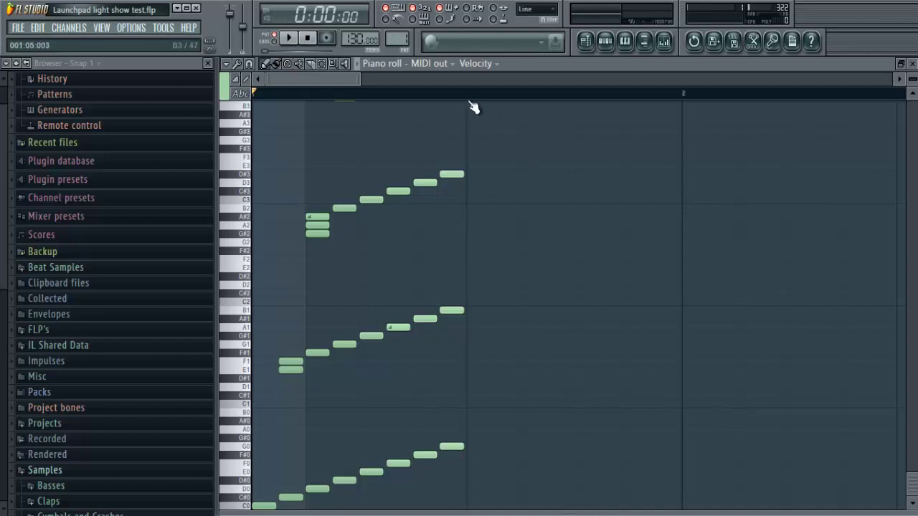
drag(360, 79, 423, 79)
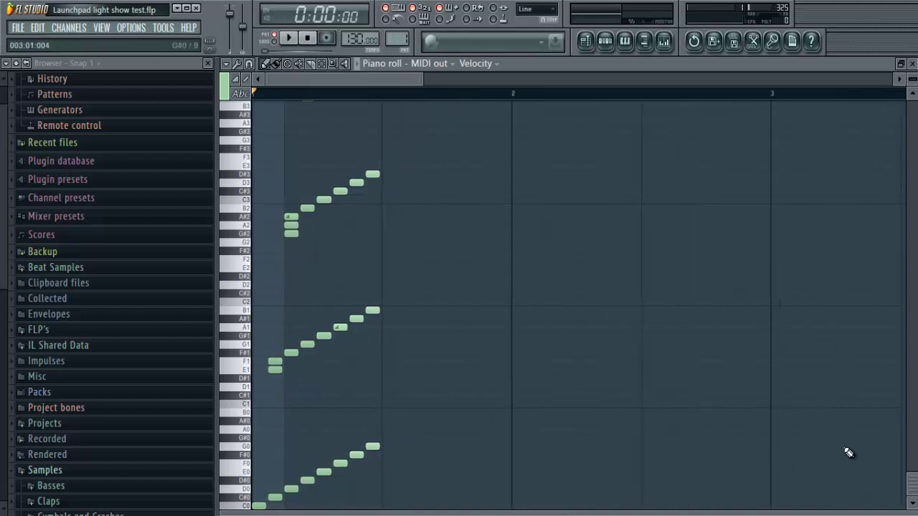
- Move the B9, A#9 and A9 notes to the first three steps of the Kick pattern, forming a descending line
drag(912, 487, 909, 68)
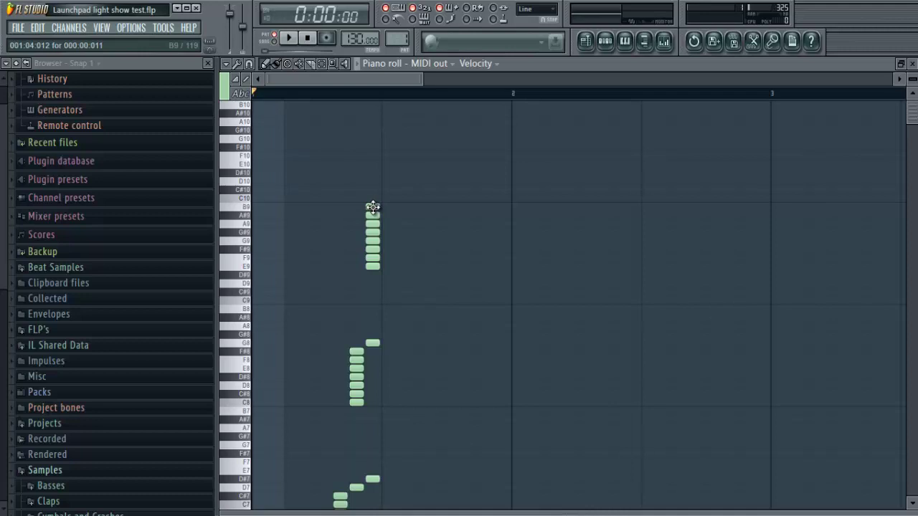
drag(372, 207, 252, 207)
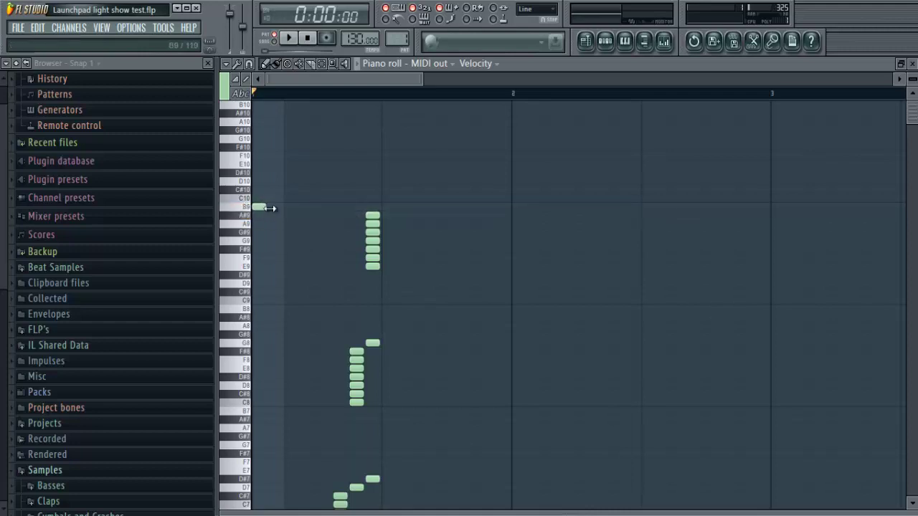
drag(372, 215, 282, 214)
drag(371, 224, 299, 225)
click(315, 220)
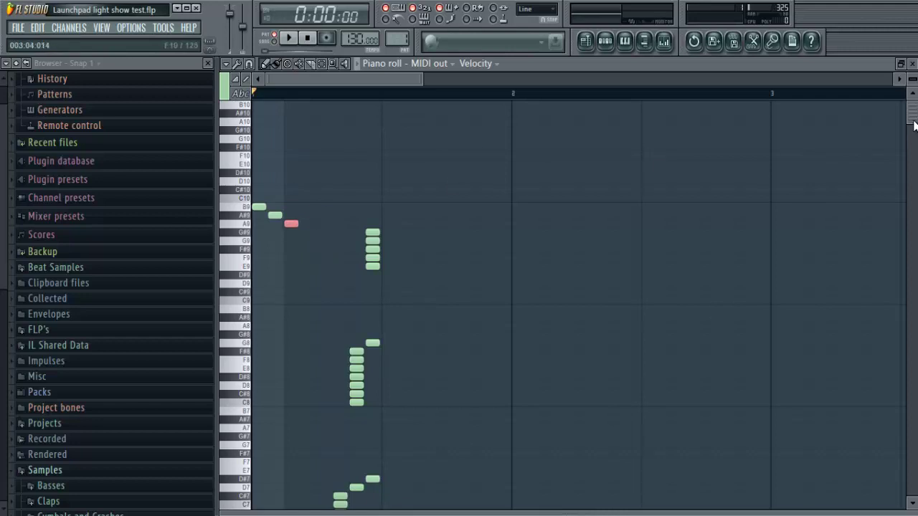
drag(912, 128, 912, 484)
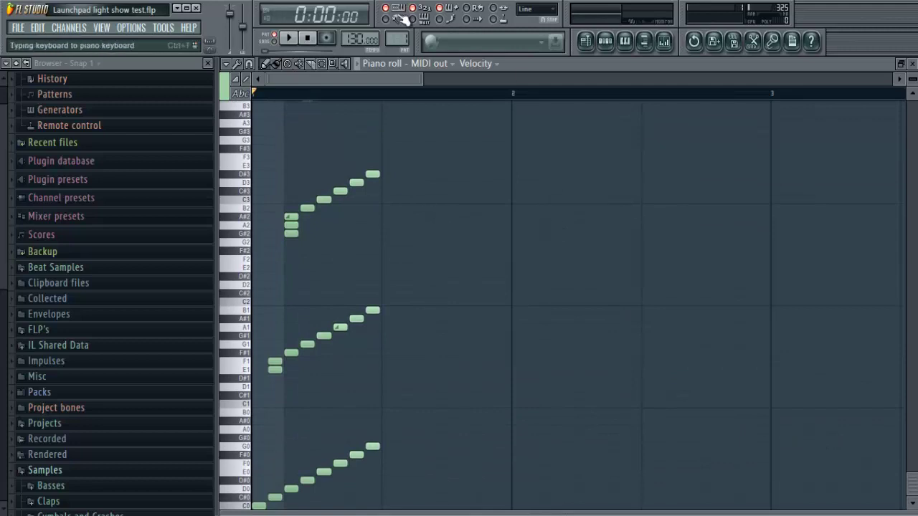
drag(420, 73, 400, 74)
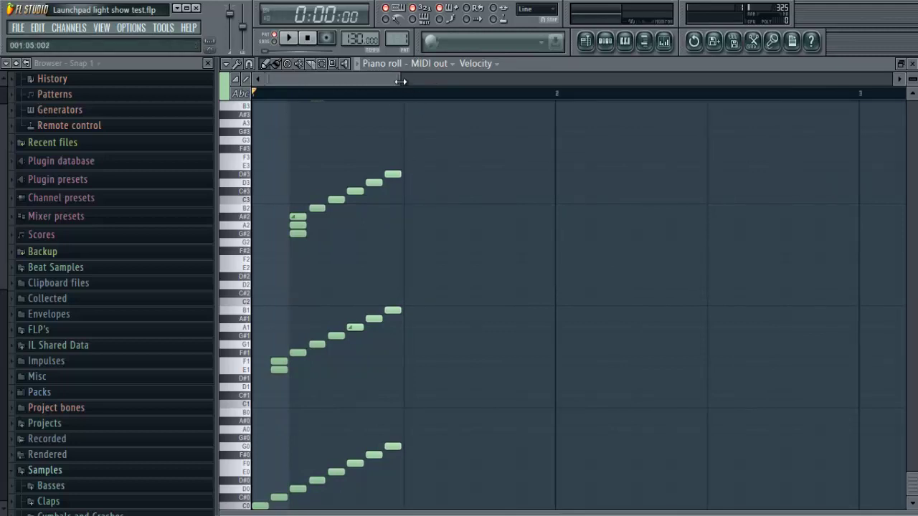
mouse_move(400, 79)
mouse_down()
mouse_move(367, 80)
mouse_move(405, 80)
mouse_move(402, 94)
mouse_move(411, 82)
mouse_move(403, 86)
mouse_up()
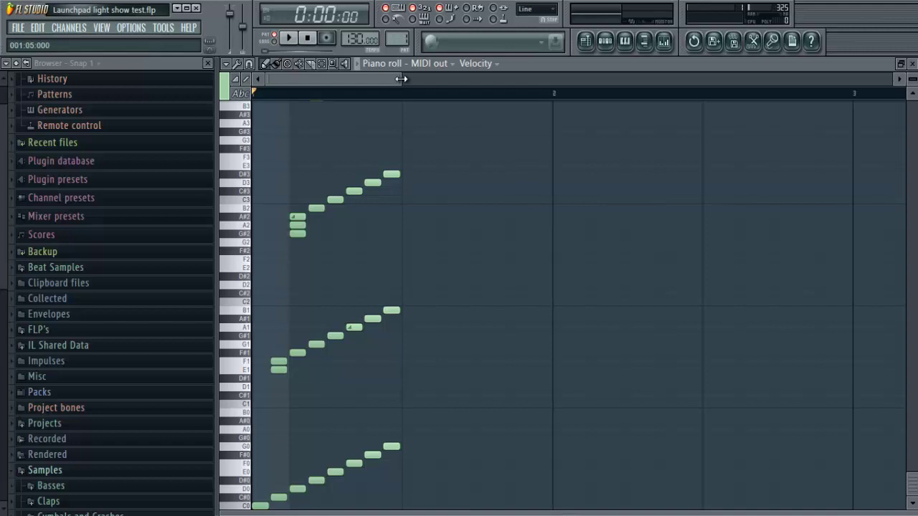
drag(402, 79, 402, 75)
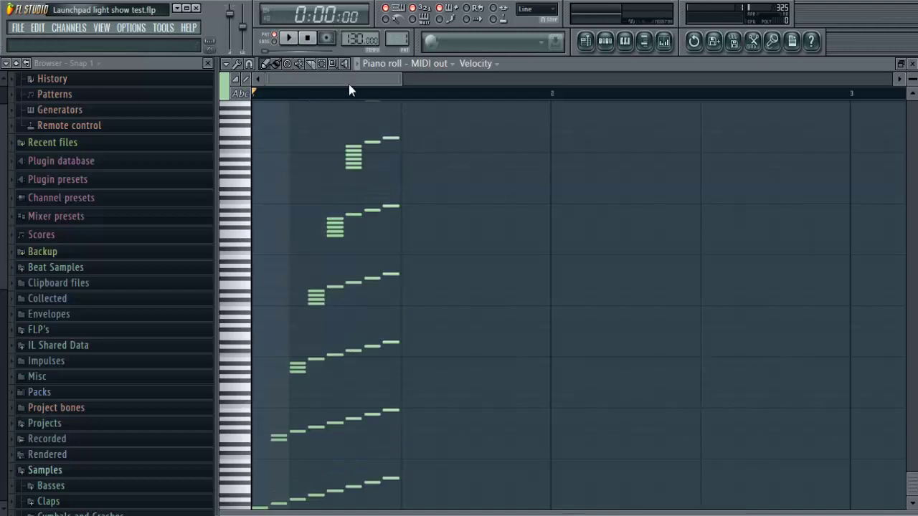
drag(912, 491, 911, 121)
- Switch to the Snare pattern and open its MIDI out notes in the piano roll
click(605, 41)
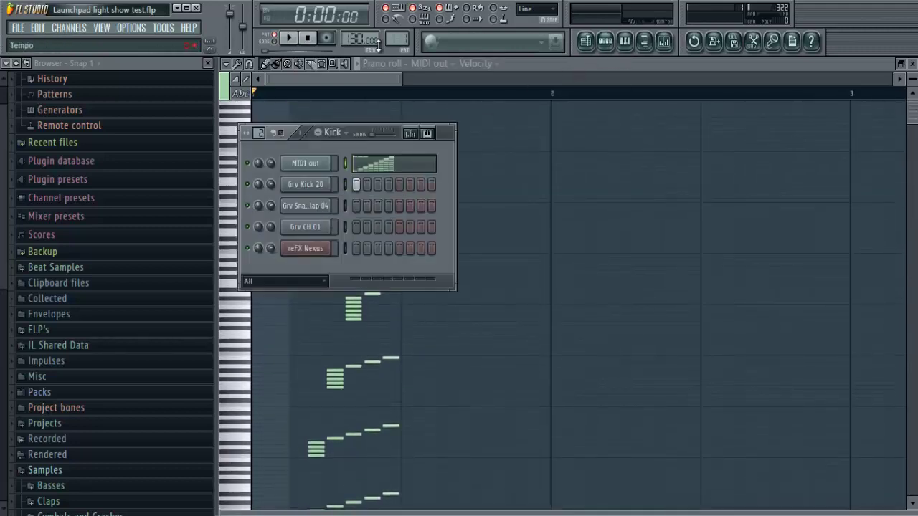
scroll(393, 38, up, 1)
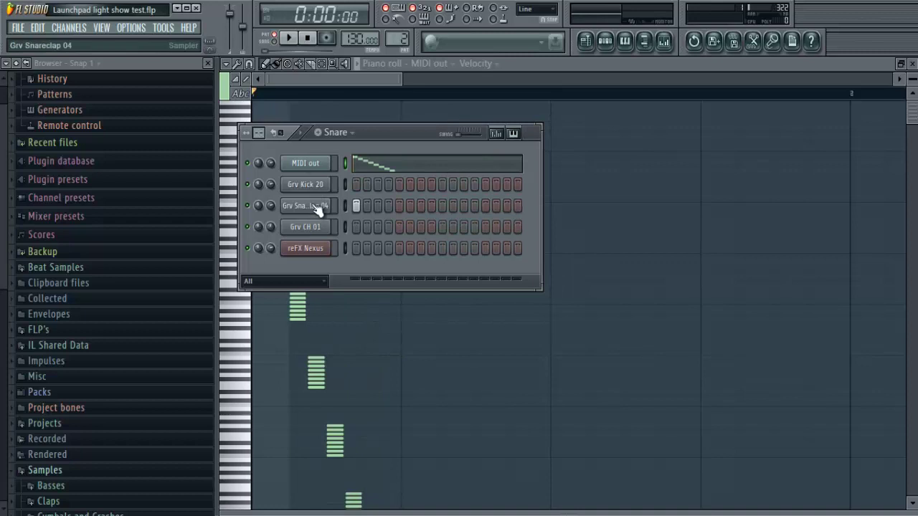
click(380, 167)
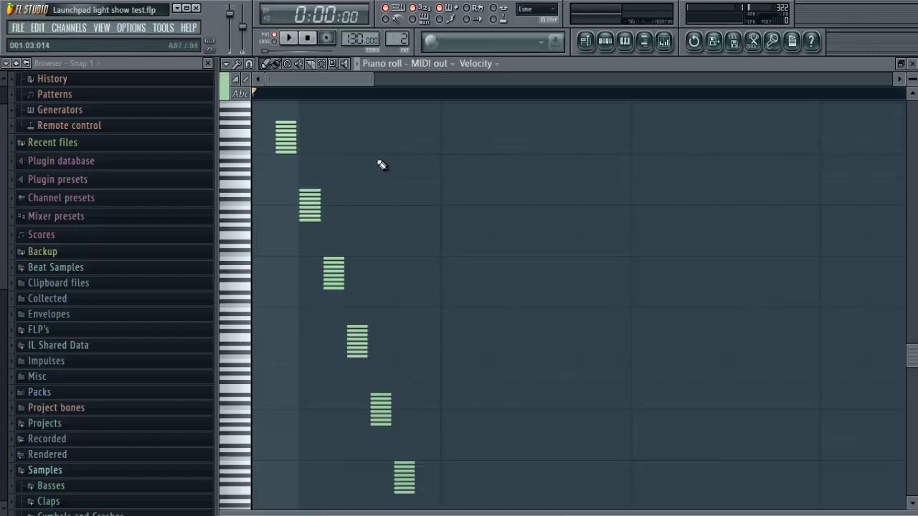
drag(374, 79, 445, 79)
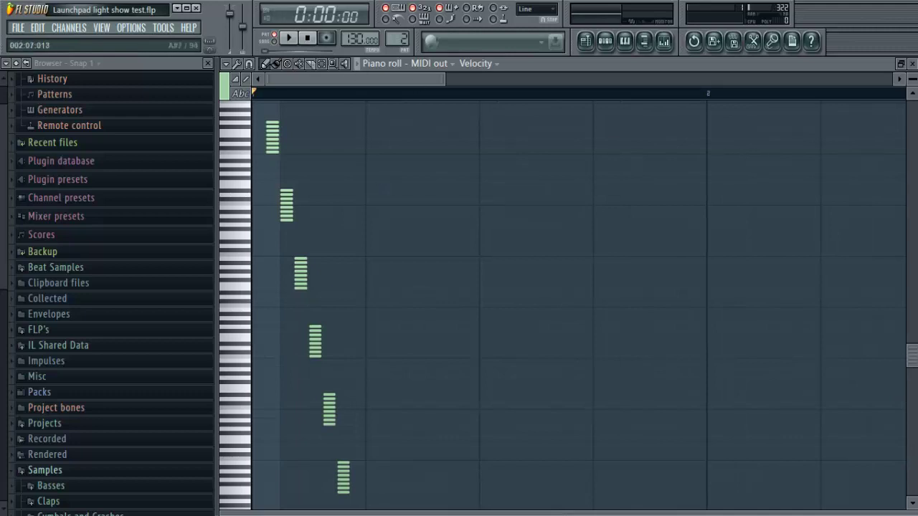
- Examine the Snare pattern's highest note stack in the MIDI out piano roll, from C10 down to E9
scroll(912, 93, up, 3)
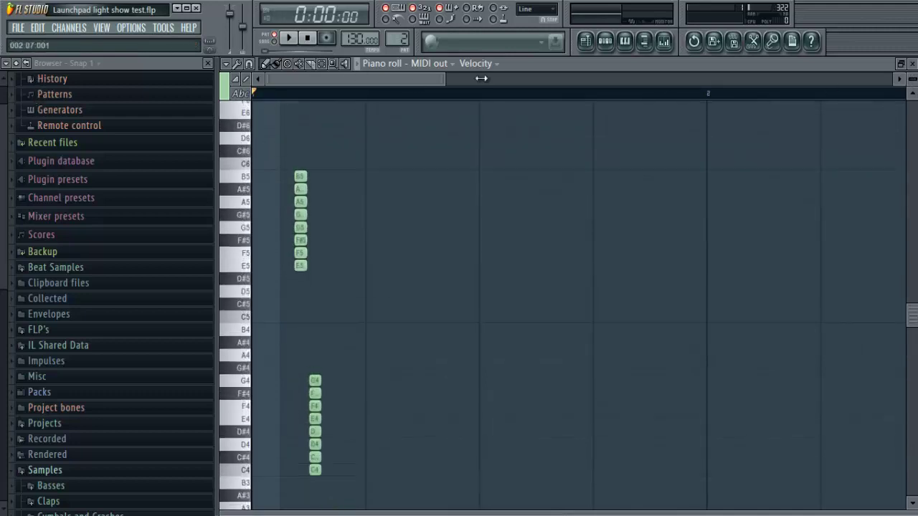
drag(913, 319, 906, 112)
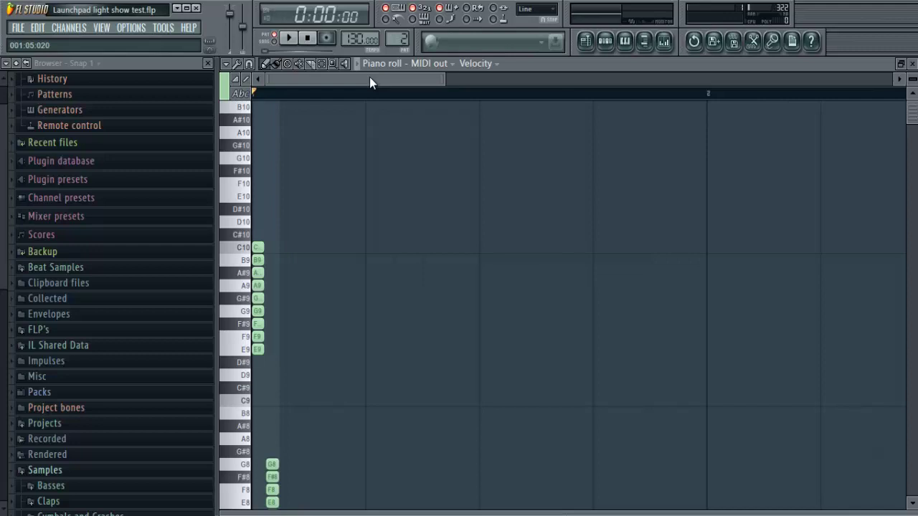
drag(443, 78, 423, 79)
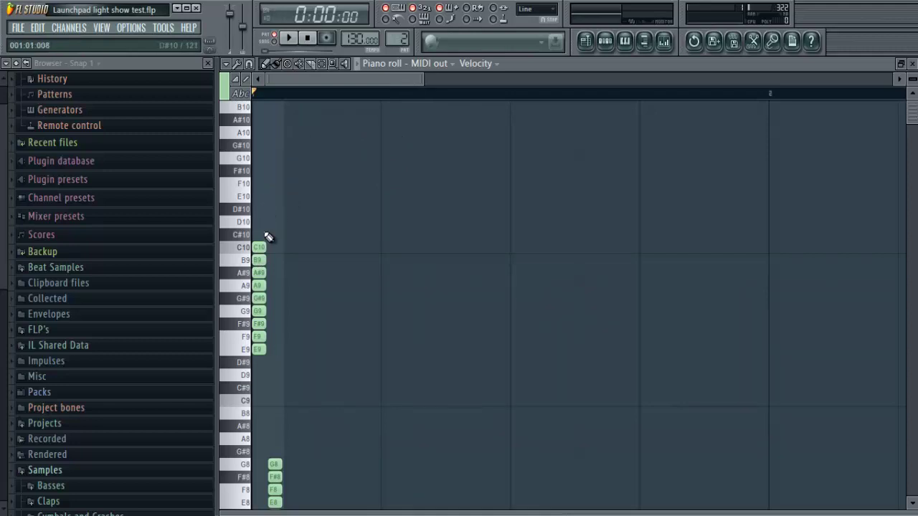
click(258, 260)
click(259, 273)
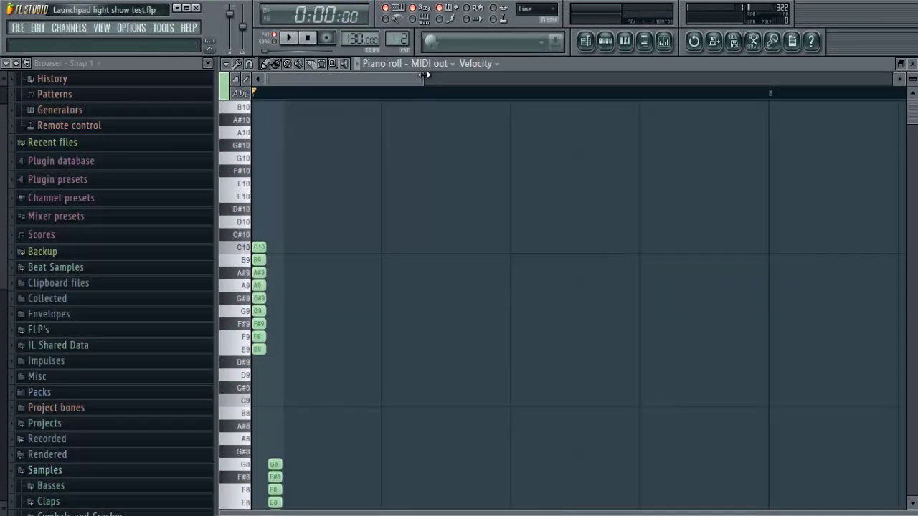
drag(422, 78, 419, 78)
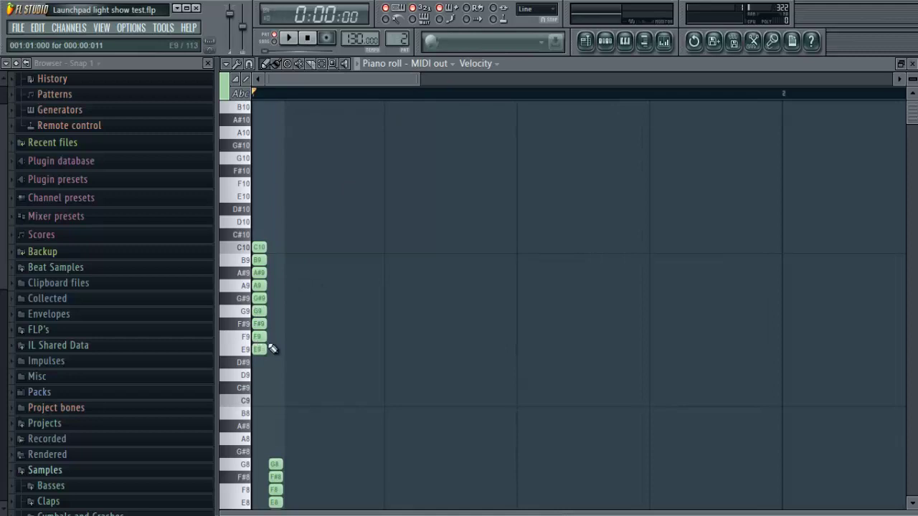
click(259, 247)
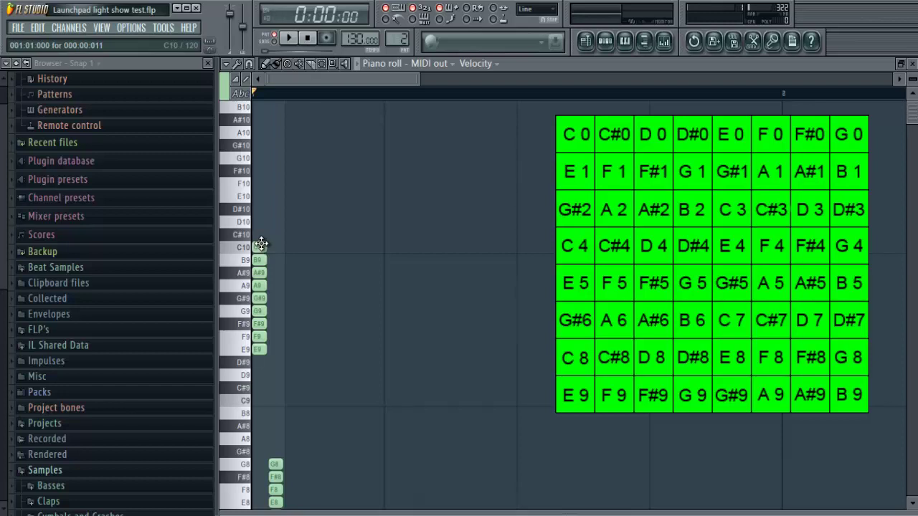
click(260, 247)
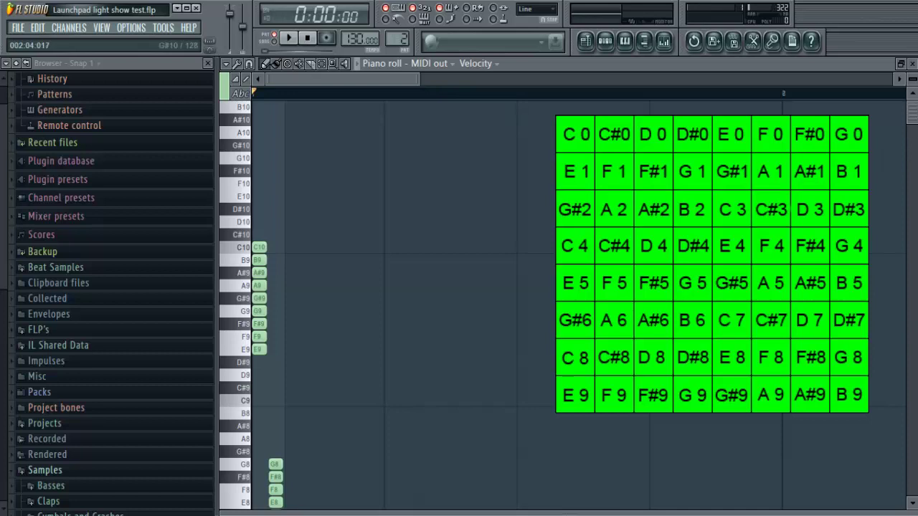
- Examine the Snare pattern's remaining note stacks, descending step by step from G8 through the middle octaves to C0
scroll(284, 250, down, 6)
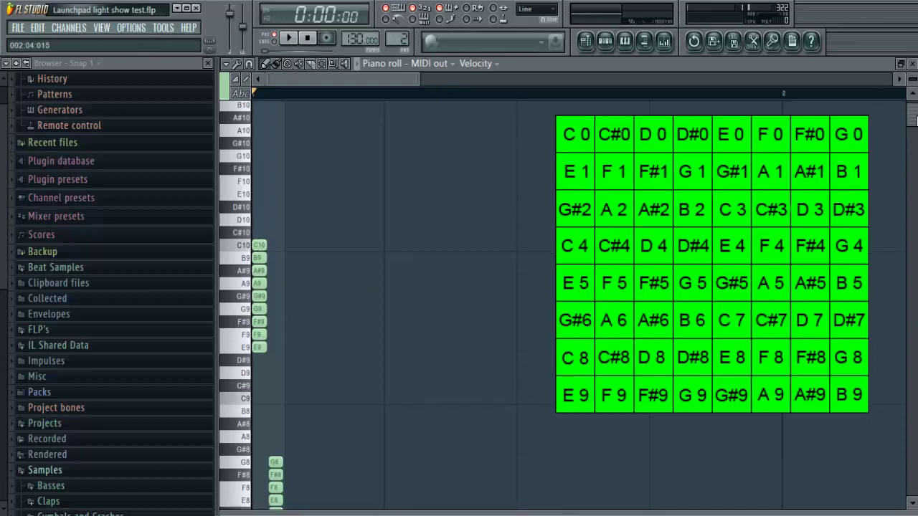
scroll(276, 215, down, 1)
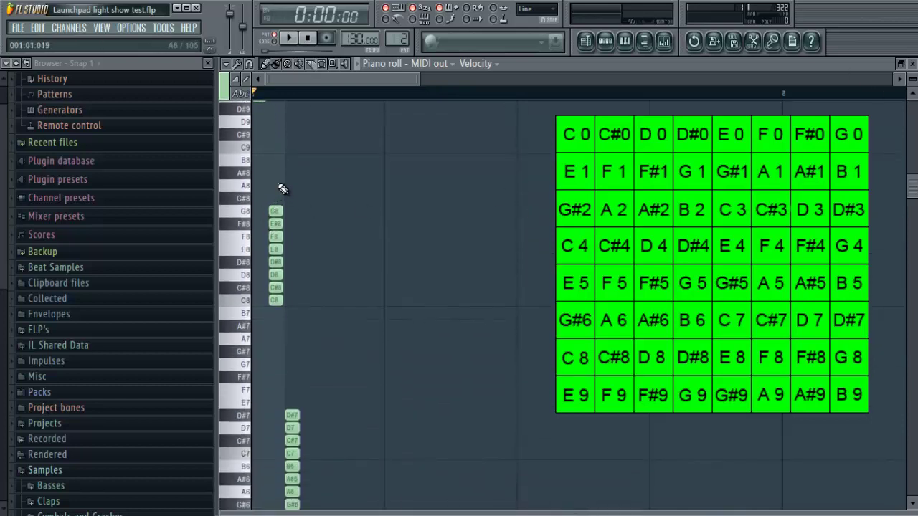
drag(277, 179, 309, 469)
drag(914, 208, 914, 281)
drag(299, 283, 323, 404)
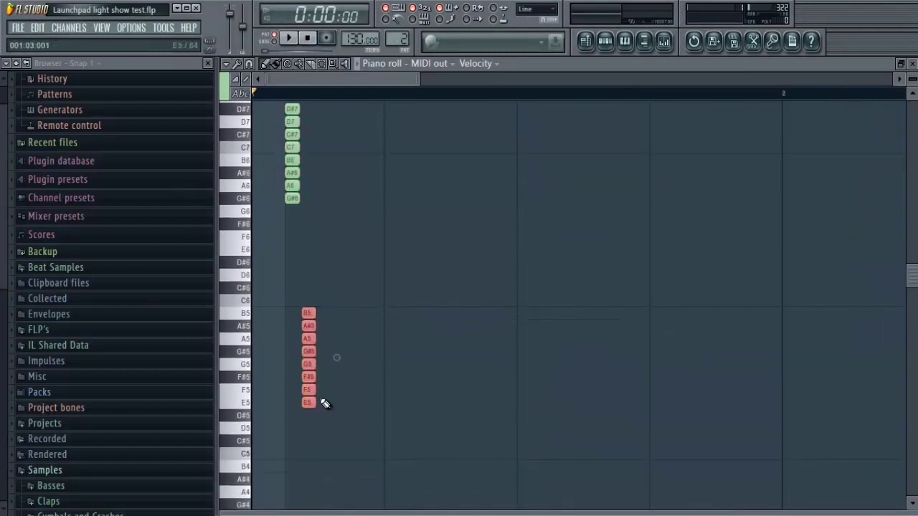
drag(907, 285, 909, 481)
drag(340, 371, 427, 512)
click(415, 367)
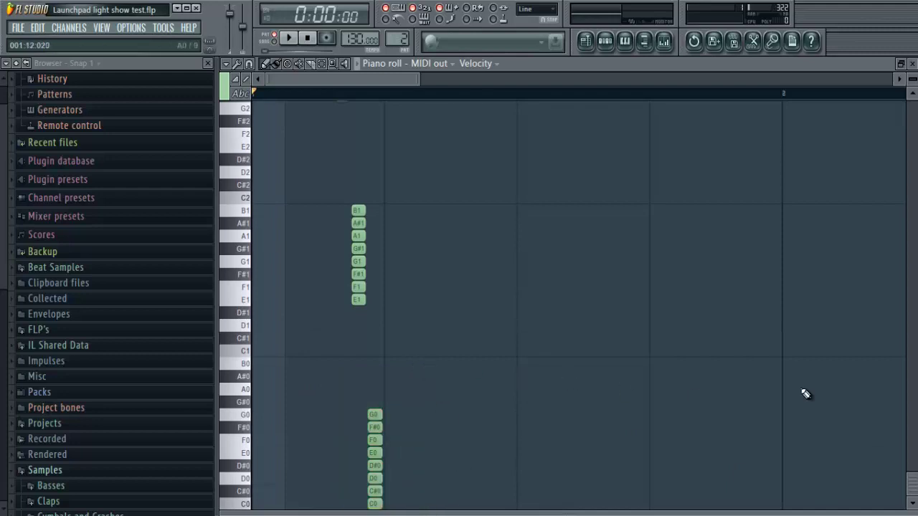
- Highlight the first-step note stack from C10 to E9 in the Snare pattern and clear the selection again
drag(911, 487, 909, 108)
drag(263, 217, 268, 369)
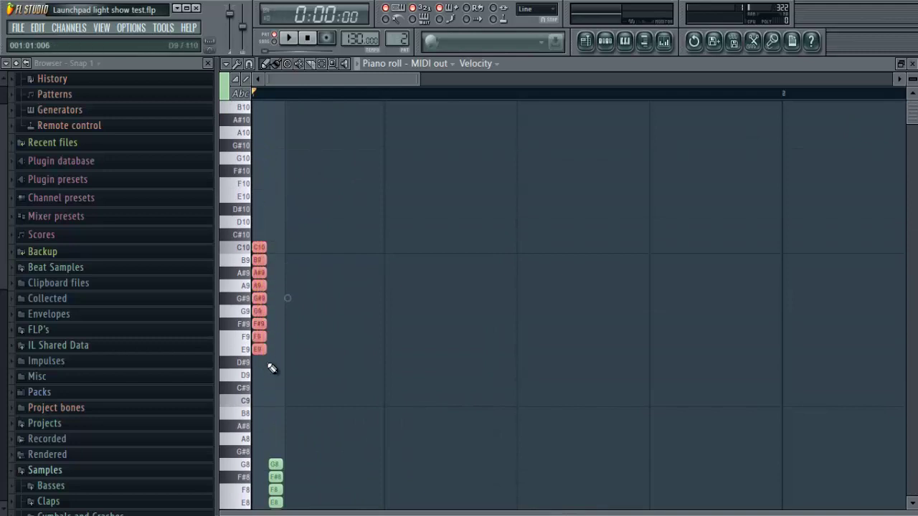
click(349, 252)
drag(275, 203, 252, 396)
click(287, 228)
drag(275, 222, 262, 385)
click(303, 244)
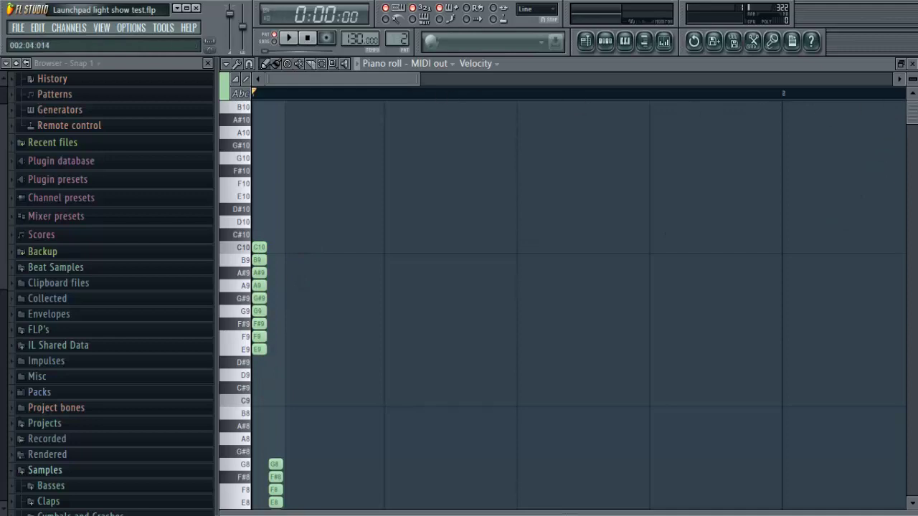
- Examine how the Snare pattern's note stacks fit within the first bar by comparing them at several horizontal scales
drag(420, 78, 493, 79)
mouse_move(912, 120)
mouse_down()
mouse_move(905, 502)
mouse_move(879, 146)
mouse_move(878, 109)
mouse_move(886, 107)
mouse_up()
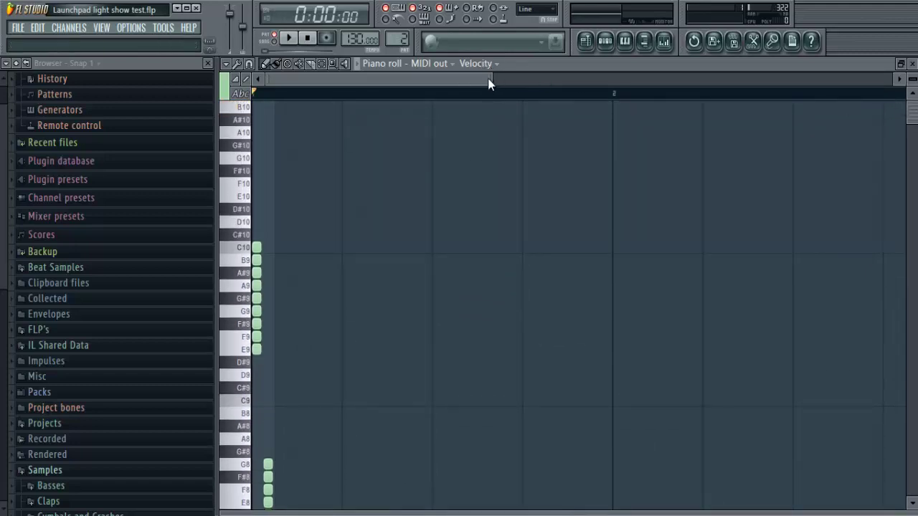
drag(488, 78, 480, 101)
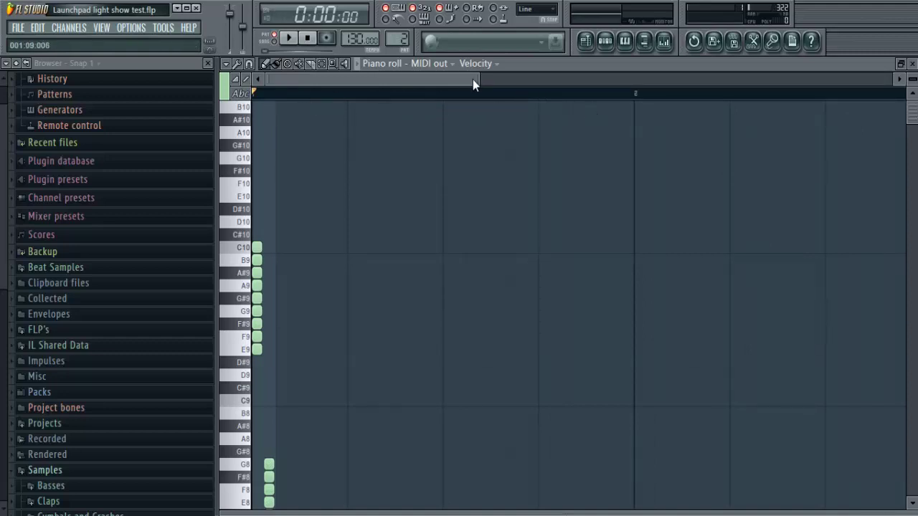
drag(478, 79, 449, 84)
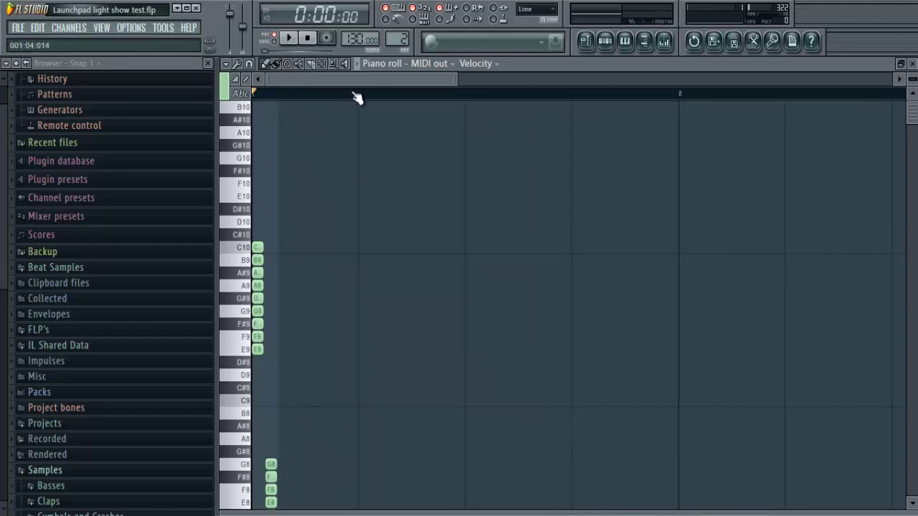
drag(466, 77, 534, 78)
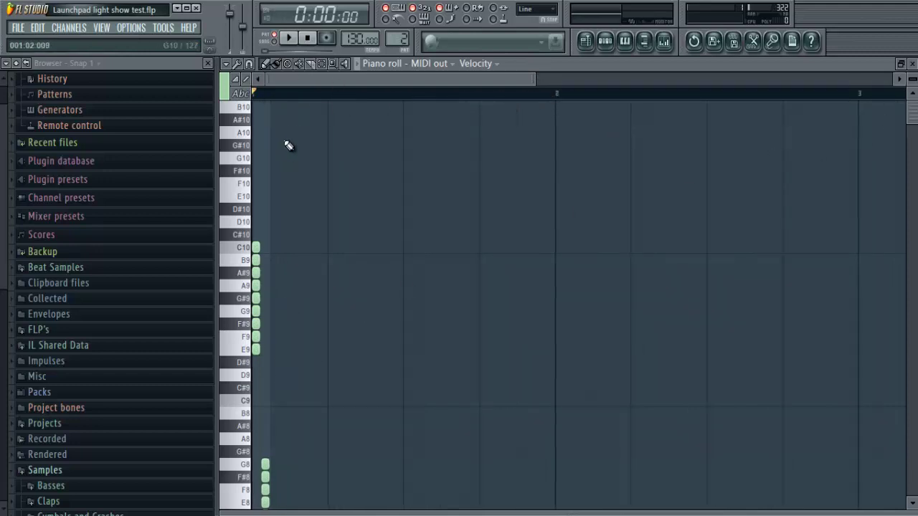
mouse_move(534, 76)
mouse_down()
mouse_move(440, 77)
mouse_move(532, 77)
mouse_up()
scroll(909, 129, down, 5)
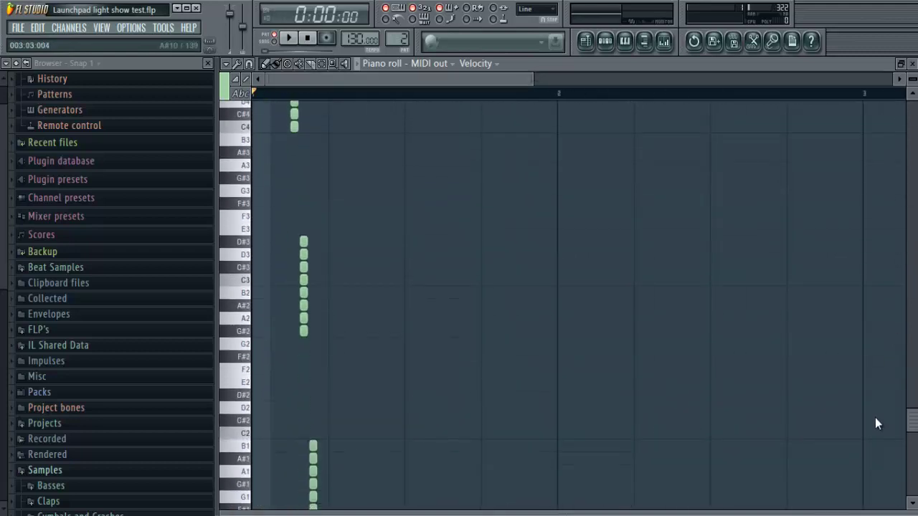
scroll(893, 132, up, 5)
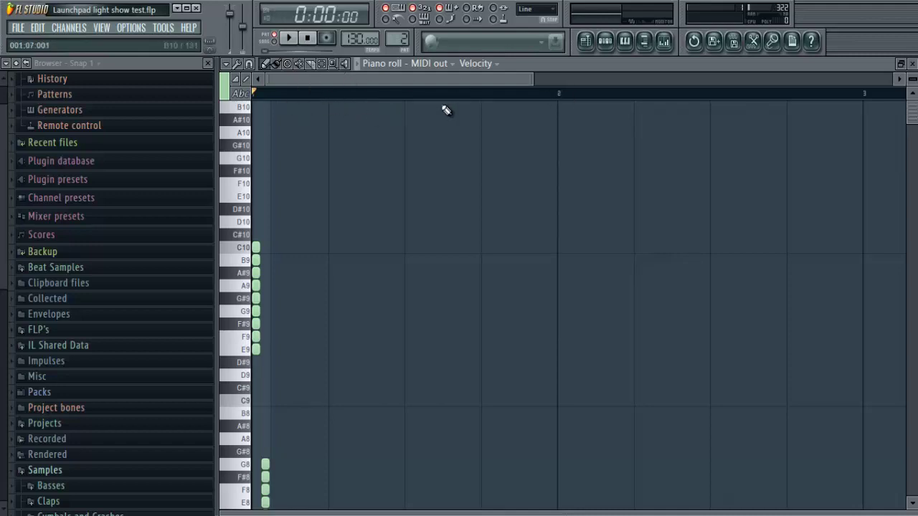
mouse_move(535, 76)
mouse_down()
mouse_move(442, 76)
mouse_move(534, 76)
mouse_up()
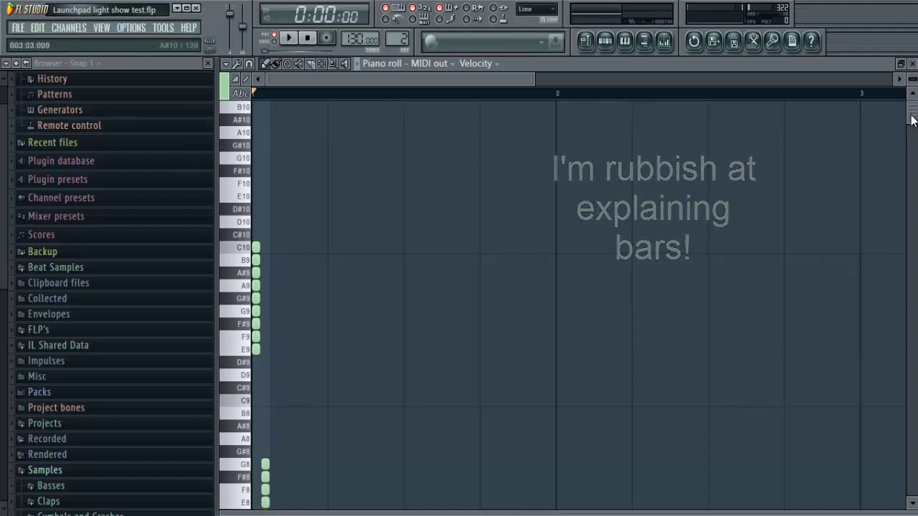
scroll(416, 165, down, 3)
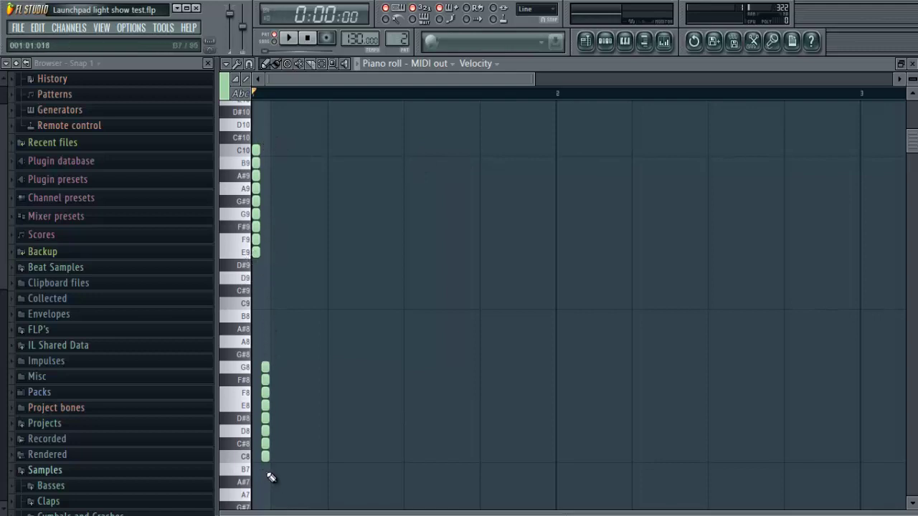
drag(912, 140, 863, 69)
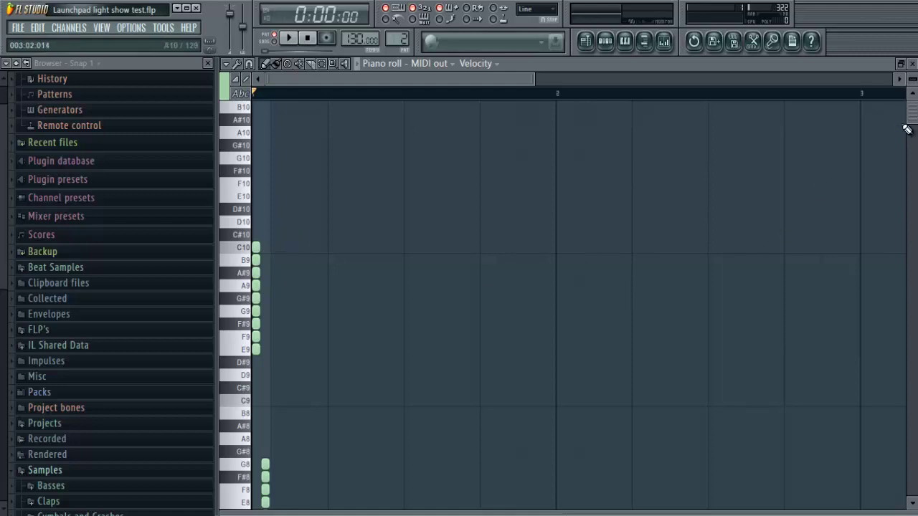
drag(913, 107, 349, 369)
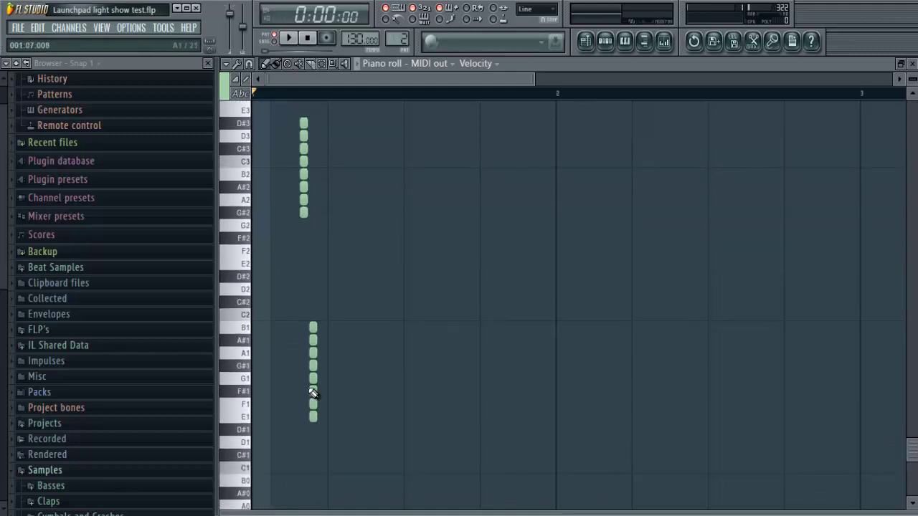
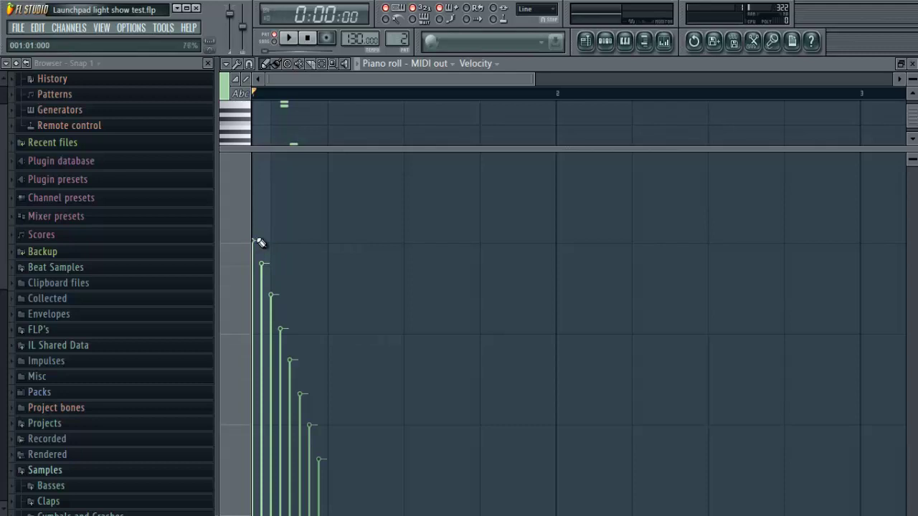
- Collapse the velocity lane and briefly play the Snare pattern to check its MIDI out notes
drag(426, 152, 420, 496)
click(289, 39)
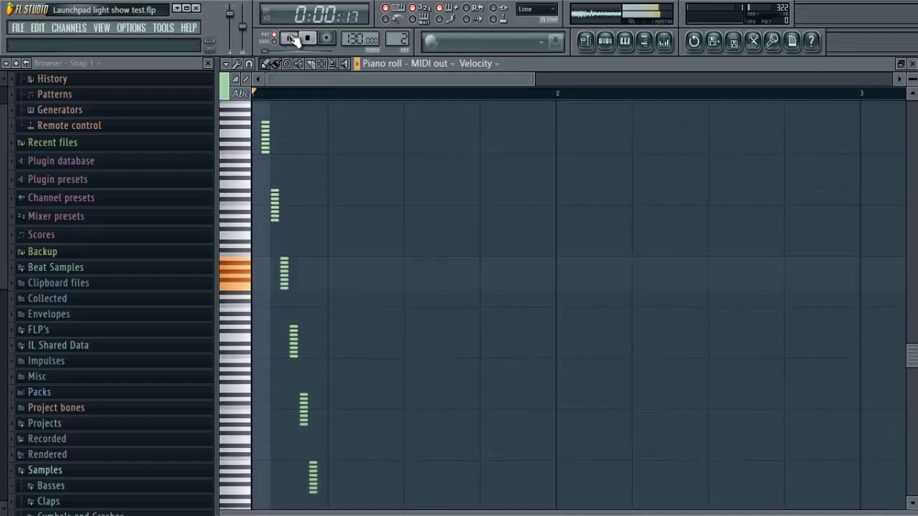
click(290, 39)
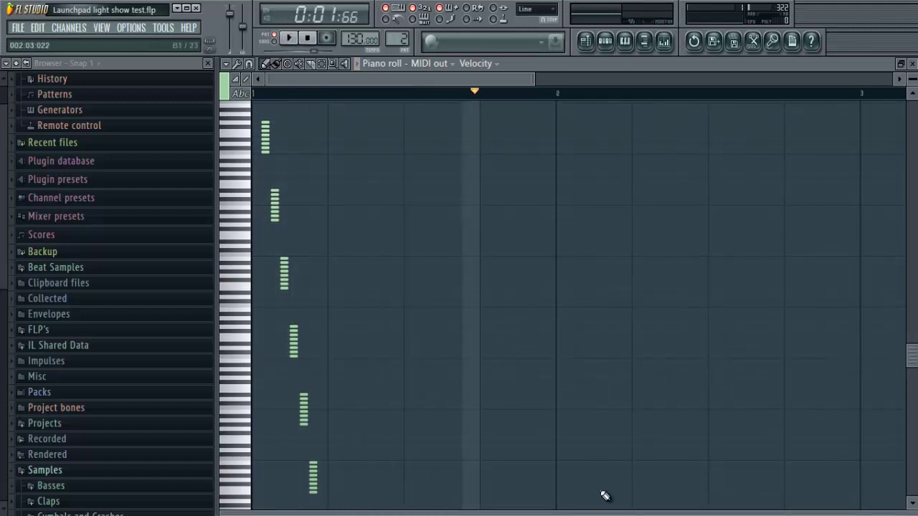
- Inspect the Snare notes' velocities in an enlarged velocity lane and return to the full note view from the highest octave
drag(542, 508, 550, 160)
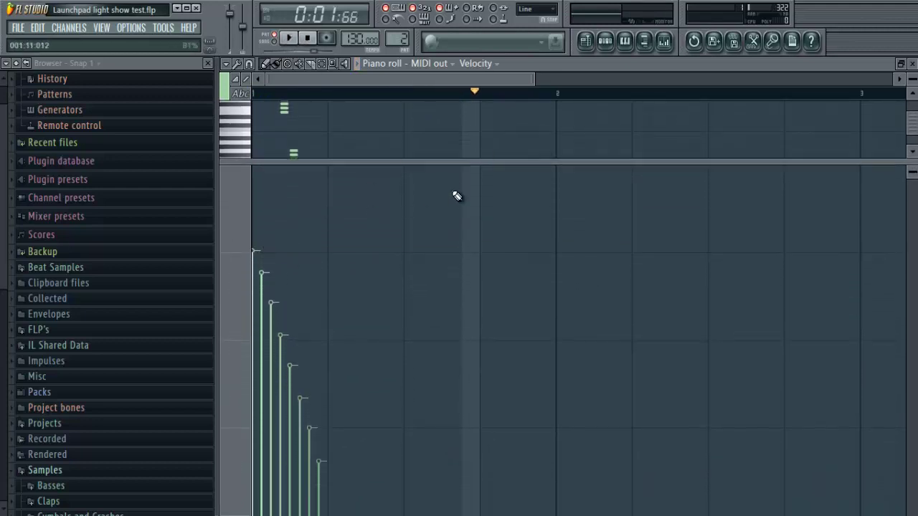
drag(459, 161, 453, 106)
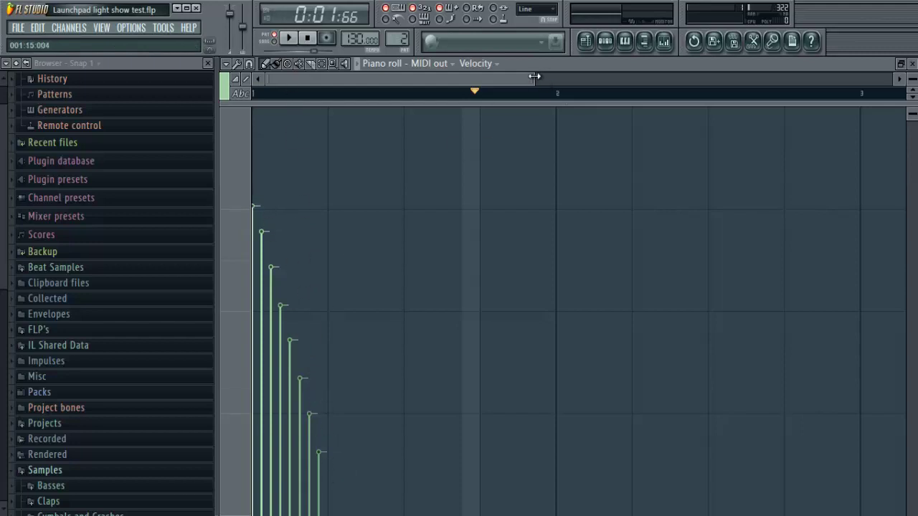
drag(534, 76, 428, 77)
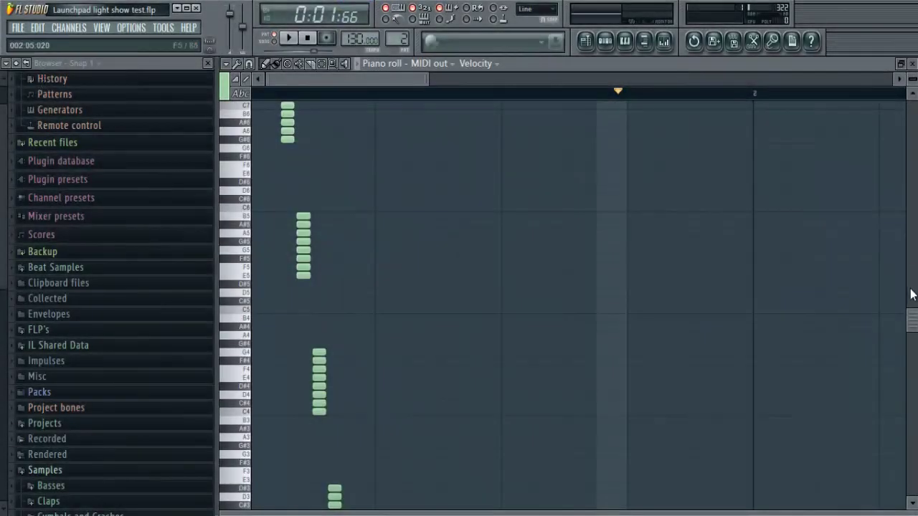
drag(912, 316, 912, 111)
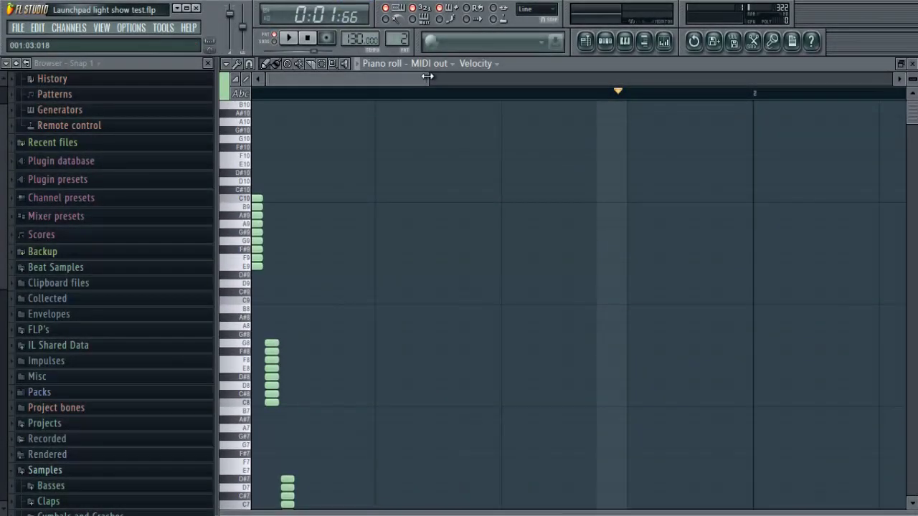
drag(429, 77, 766, 117)
- Open the recent project "Bass Antics %5BLights%5D.flp" without saving changes to "Launchpad light show test.flp"
click(17, 27)
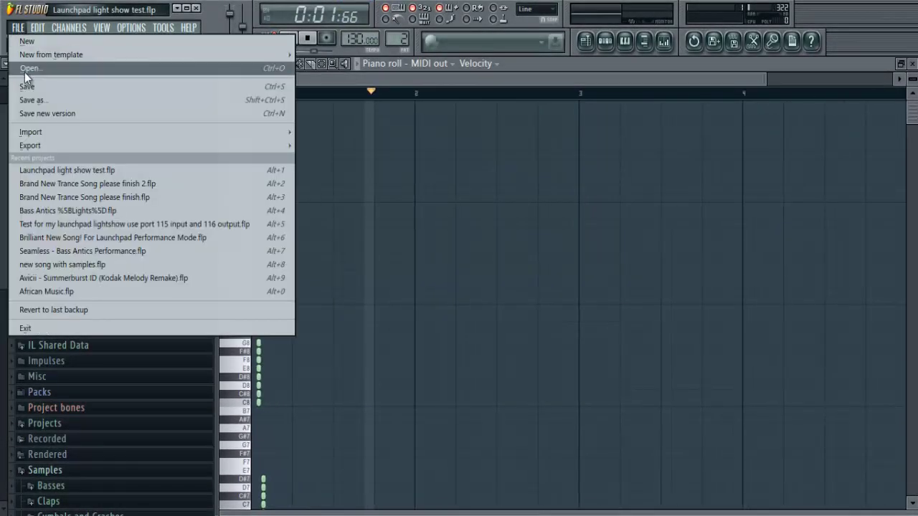
click(49, 209)
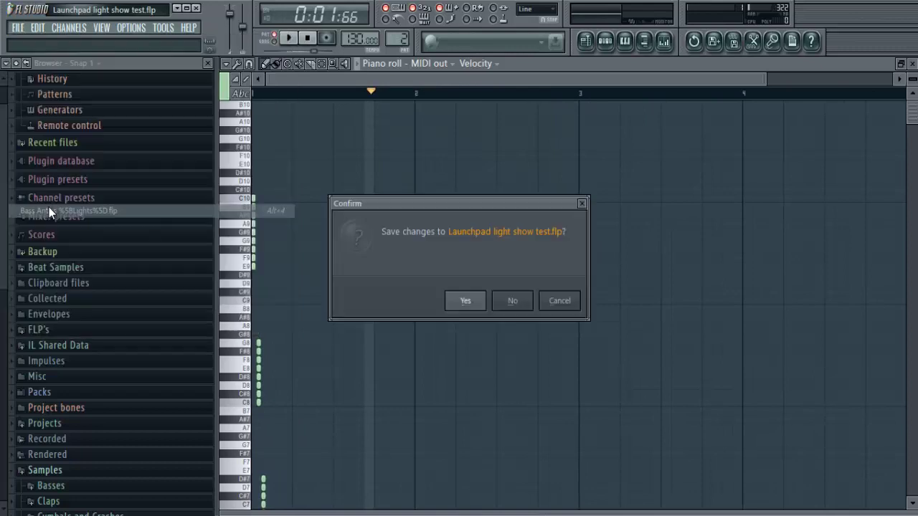
click(513, 301)
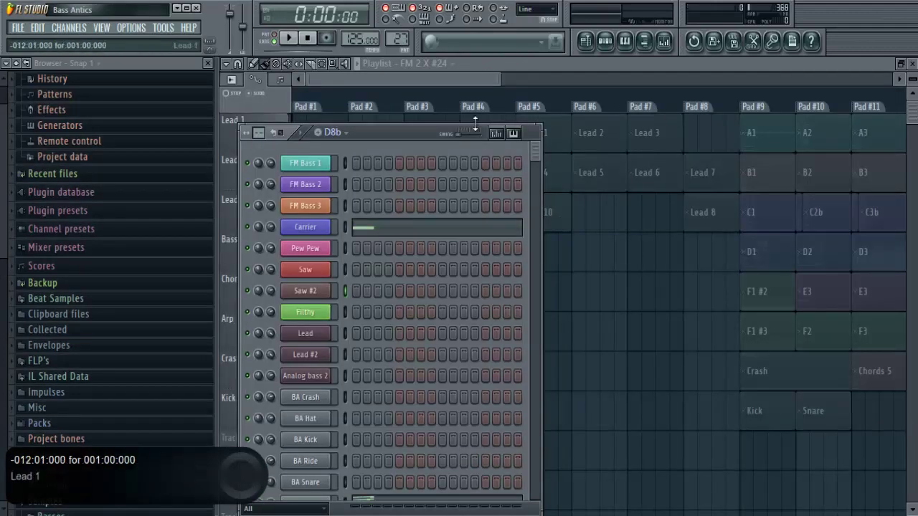
- Display all 16 pad columns of the Bass Antics playlist and bring up its step sequencer
drag(497, 81, 775, 79)
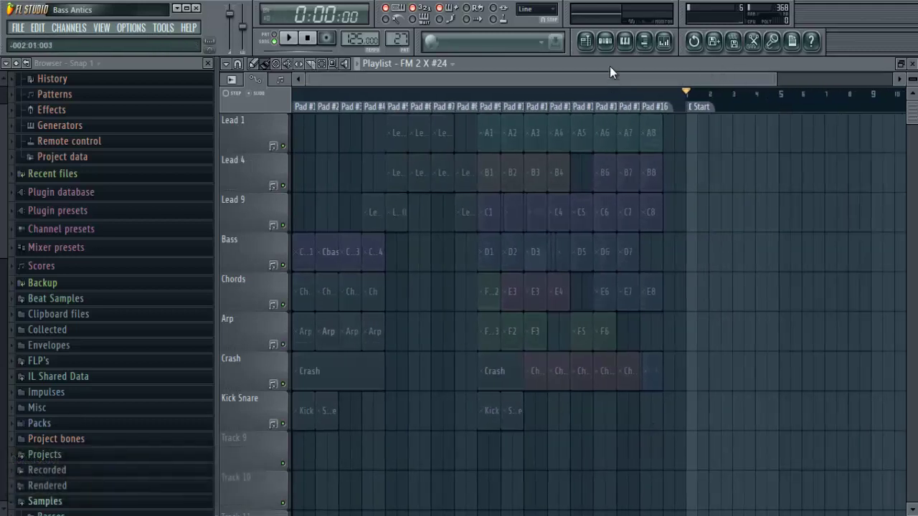
click(607, 41)
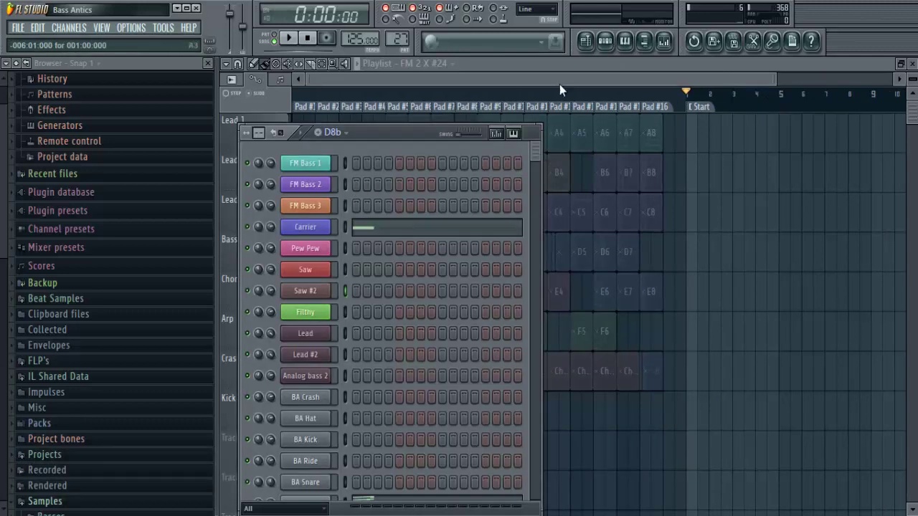
- Hide the step sequencer and open the MIDI out notes of the playlist's C6 pattern in the piano roll, enlarged horizontally
key(F6)
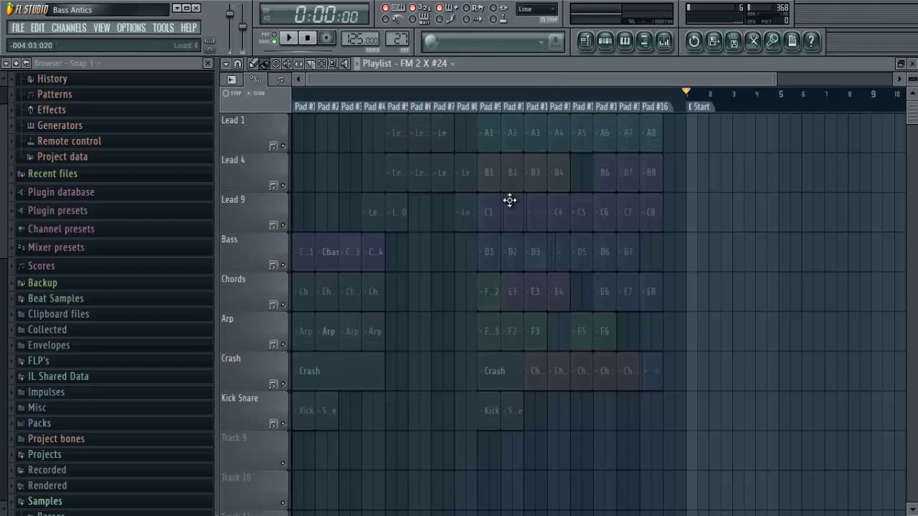
click(629, 179)
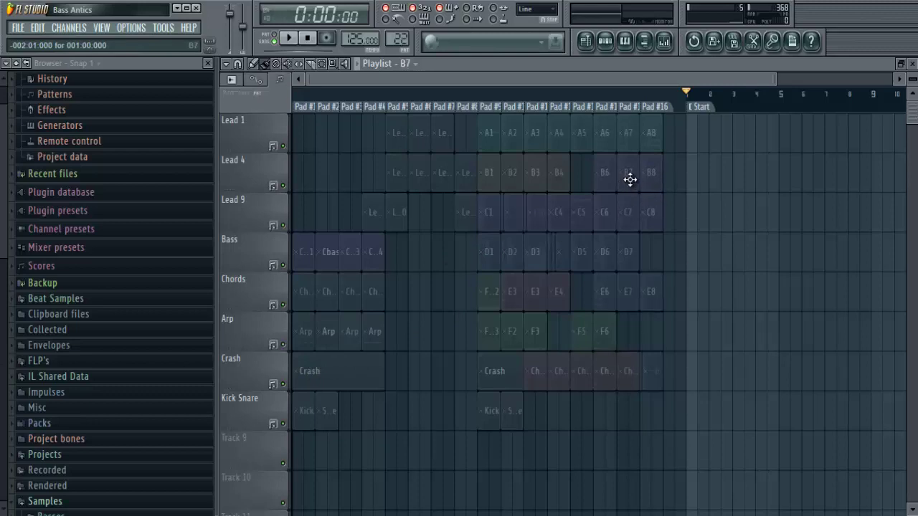
double_click(604, 221)
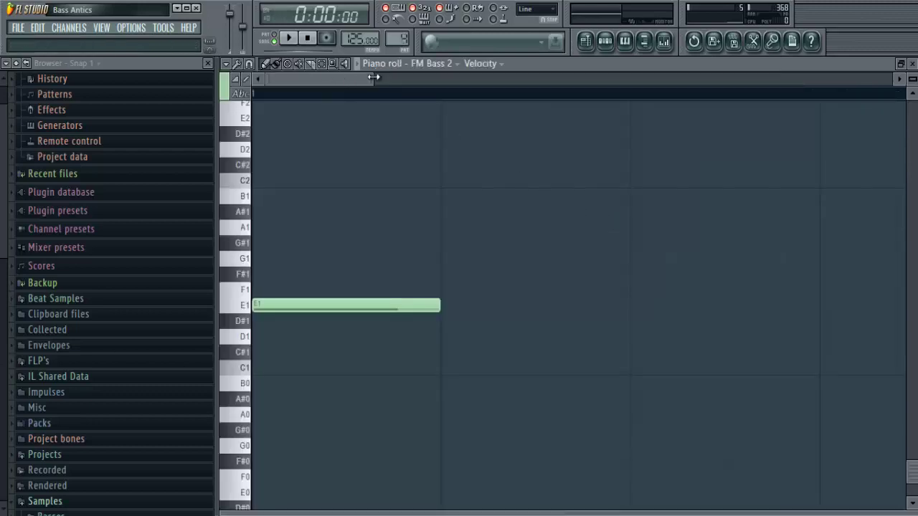
click(604, 41)
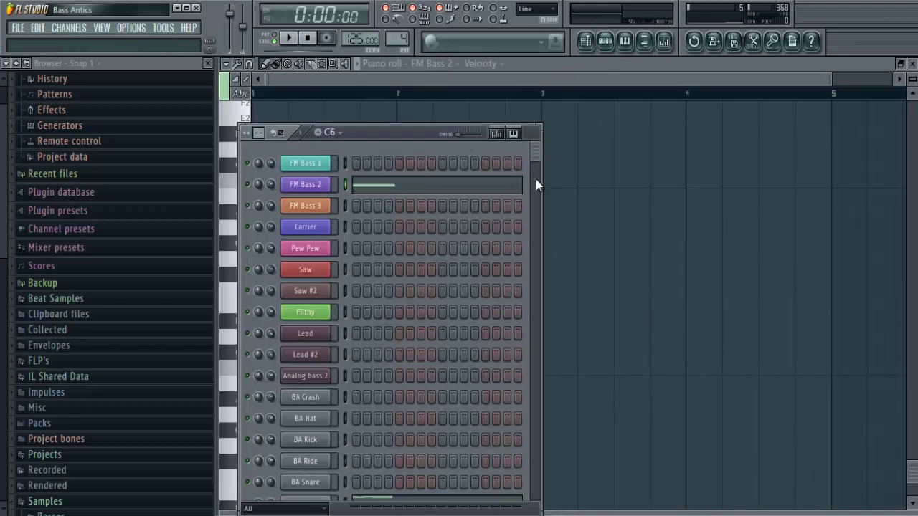
scroll(535, 308, down, 8)
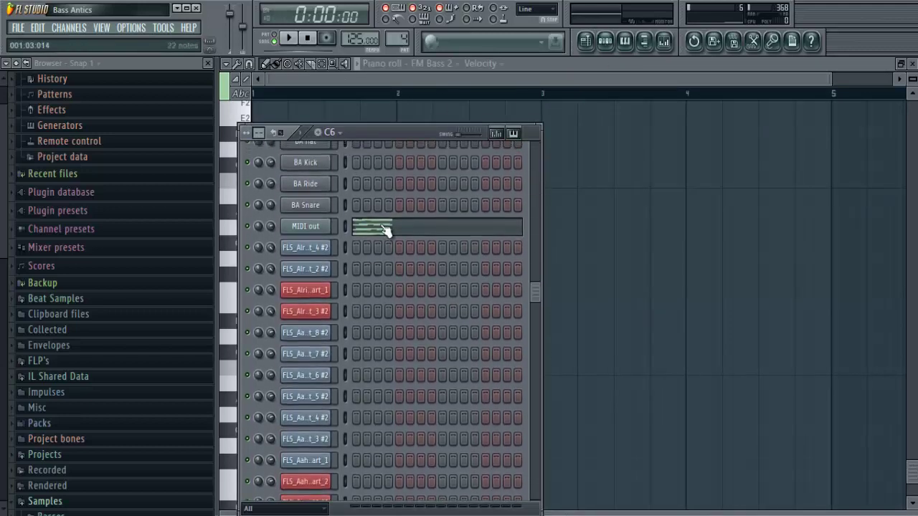
click(381, 229)
drag(582, 79, 467, 131)
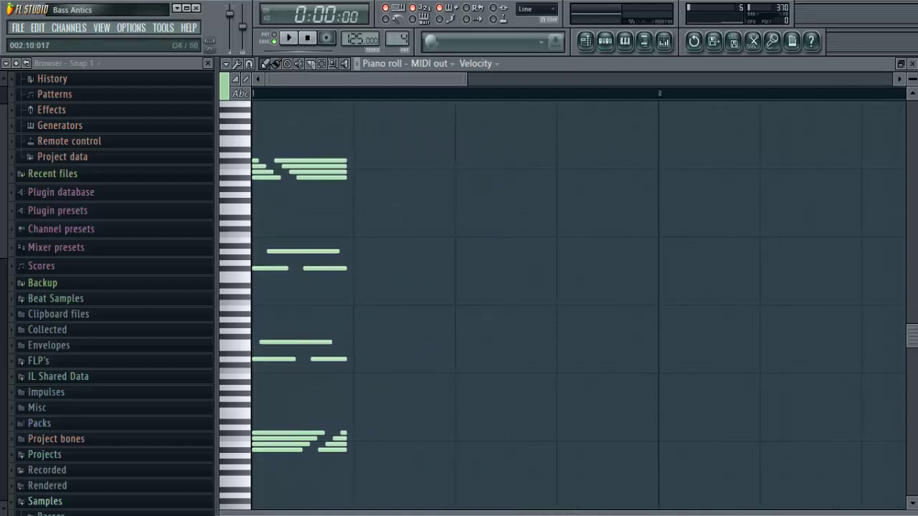
- Enlarge the C6 pattern's MIDI out notes vertically and examine them down to the lowest group
mouse_move(528, 510)
mouse_down()
mouse_move(549, 382)
mouse_move(511, 512)
mouse_up()
drag(913, 356, 912, 283)
scroll(912, 283, up, 2)
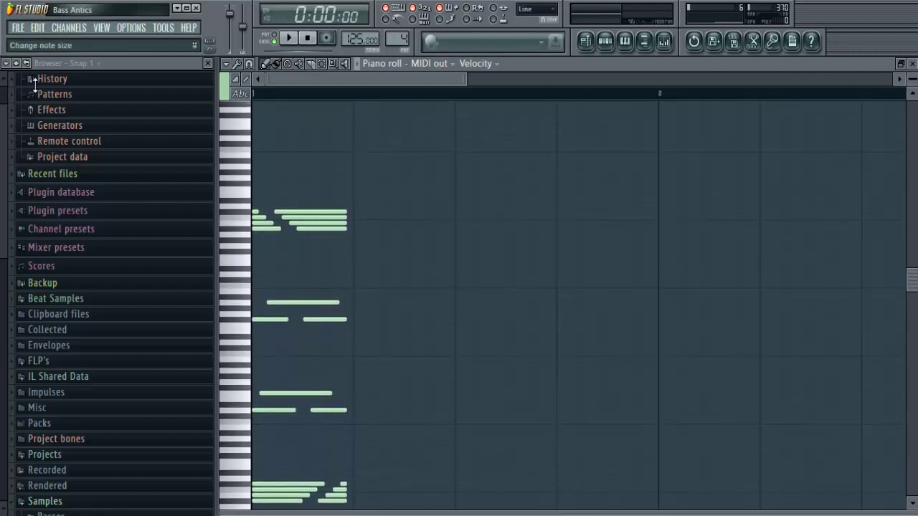
scroll(912, 287, down, 3)
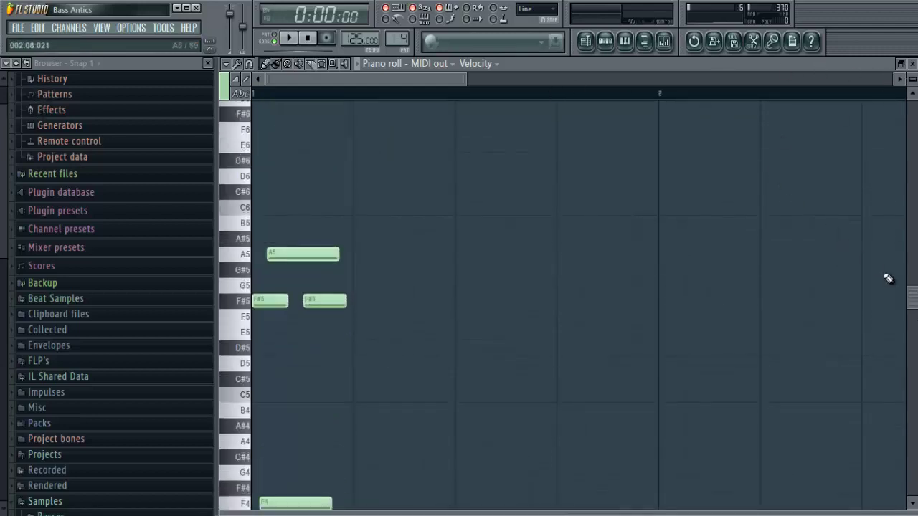
scroll(824, 349, down, 8)
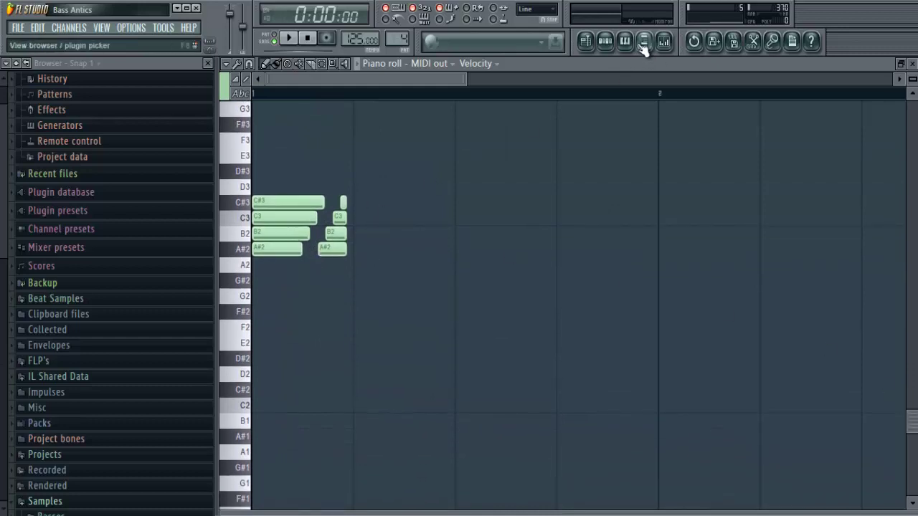
- Return to the playlist and open the MIDI out notes of the A8 pattern in the piano roll
click(605, 41)
click(585, 40)
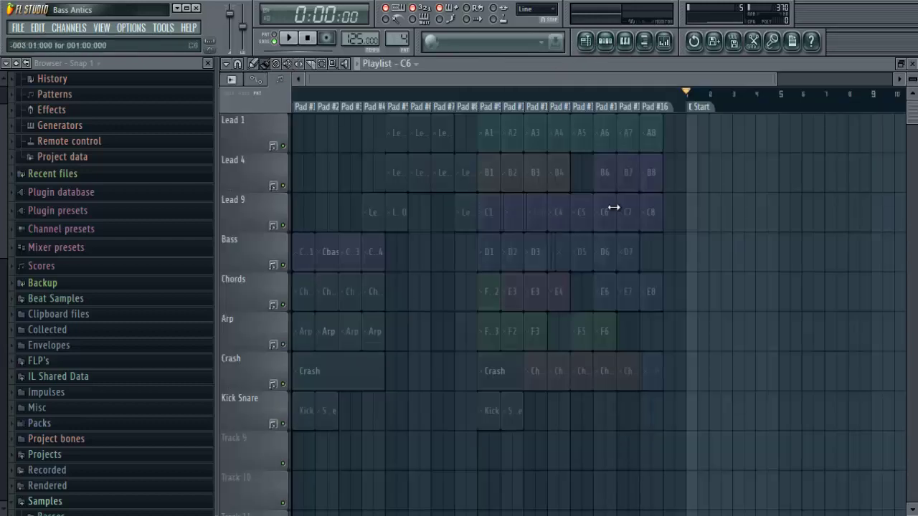
double_click(654, 137)
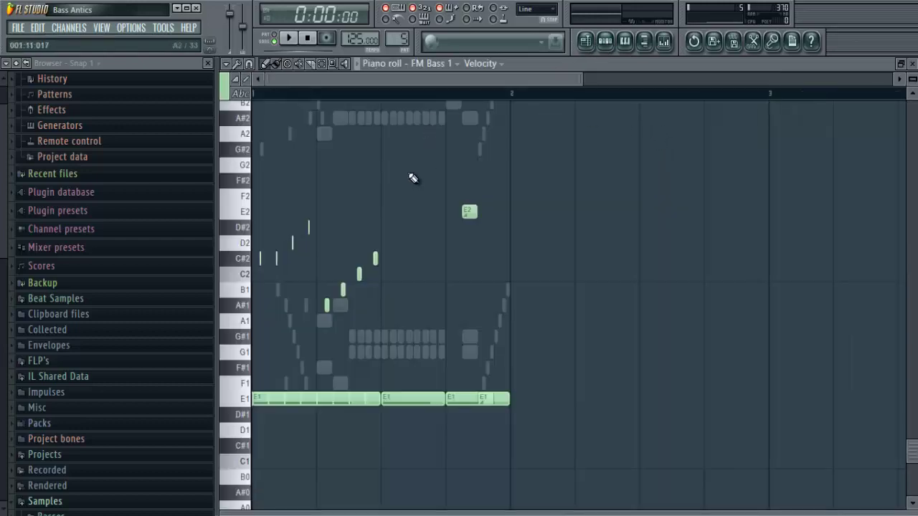
click(622, 41)
click(468, 228)
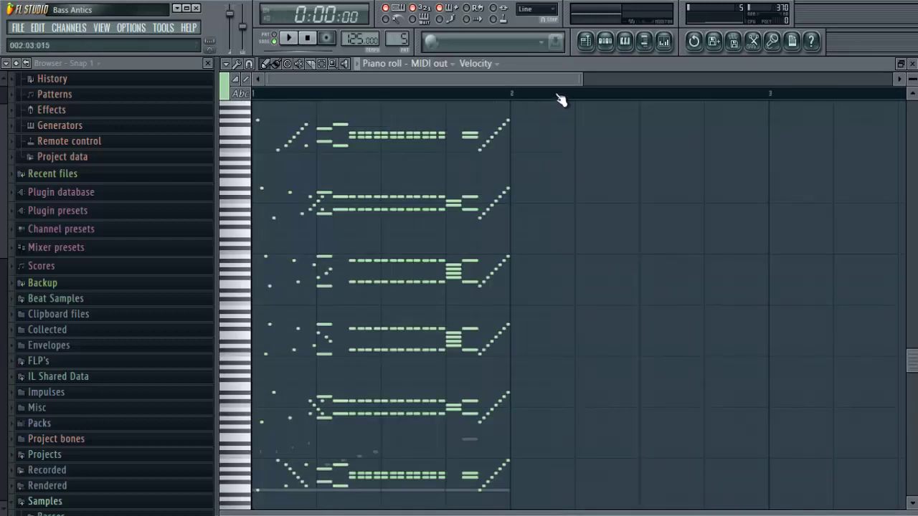
- Enlarge the A8 pattern's MIDI out notes in both directions and examine the highest note groups
drag(575, 80, 645, 127)
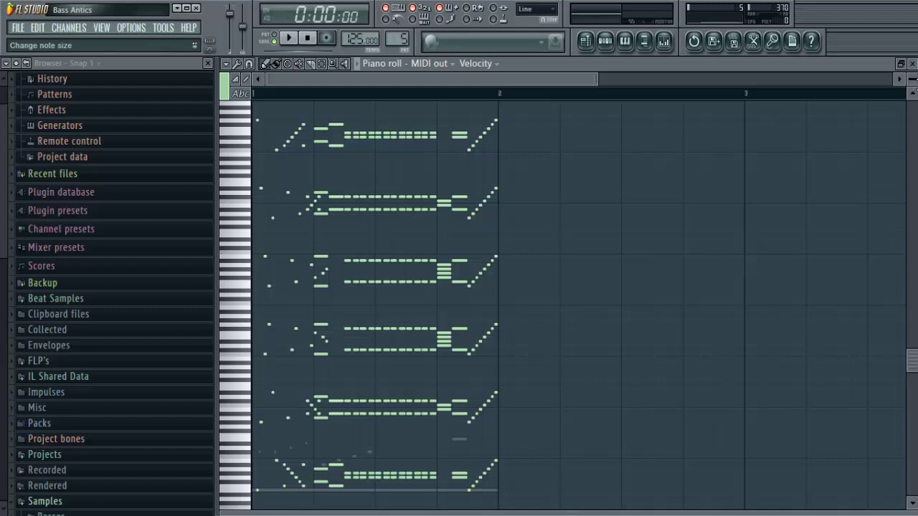
drag(913, 79, 913, 89)
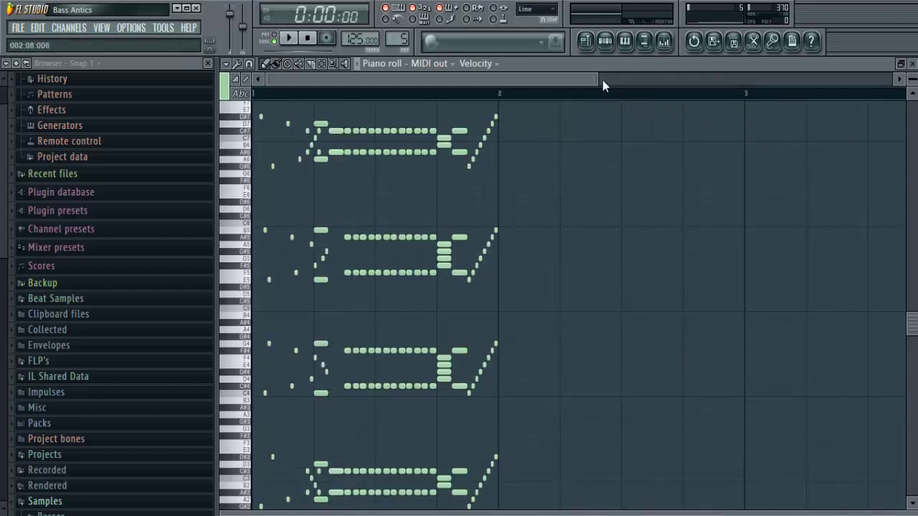
scroll(868, 189, up, 10)
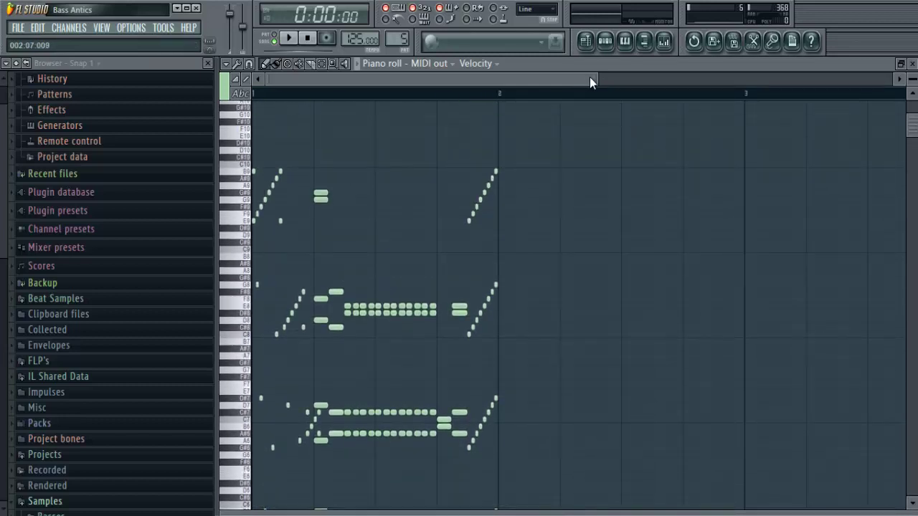
drag(597, 77, 500, 76)
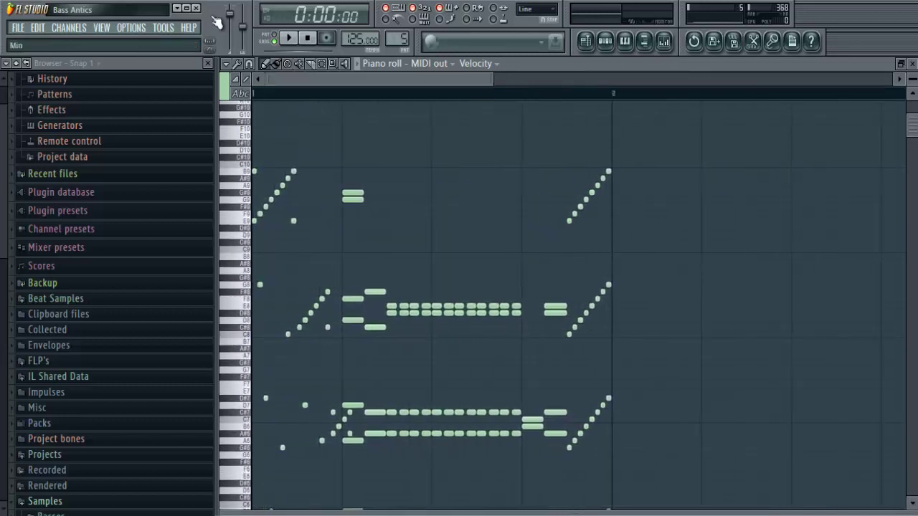